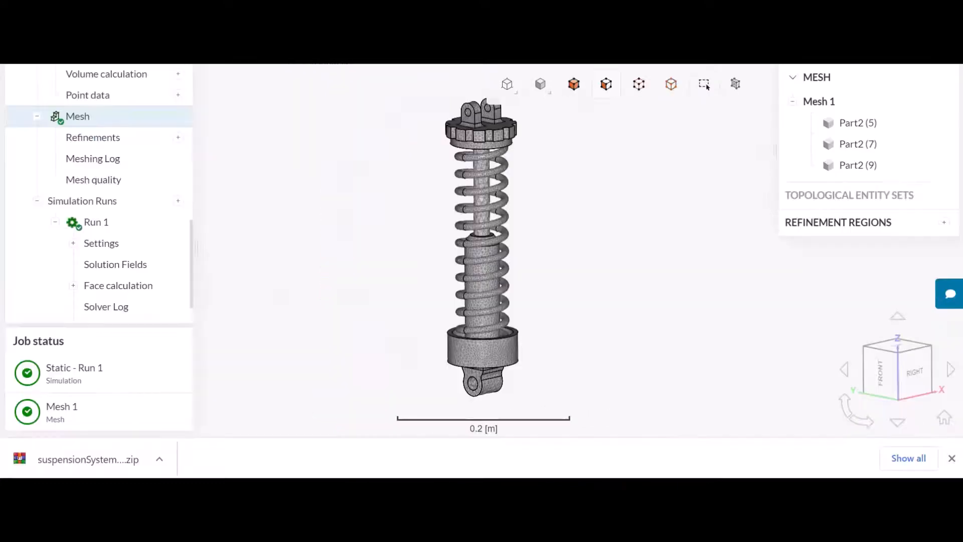
View the reaction force plot from Run 1's face calculation results in the static simulation.
scroll(108, 248, up, 8)
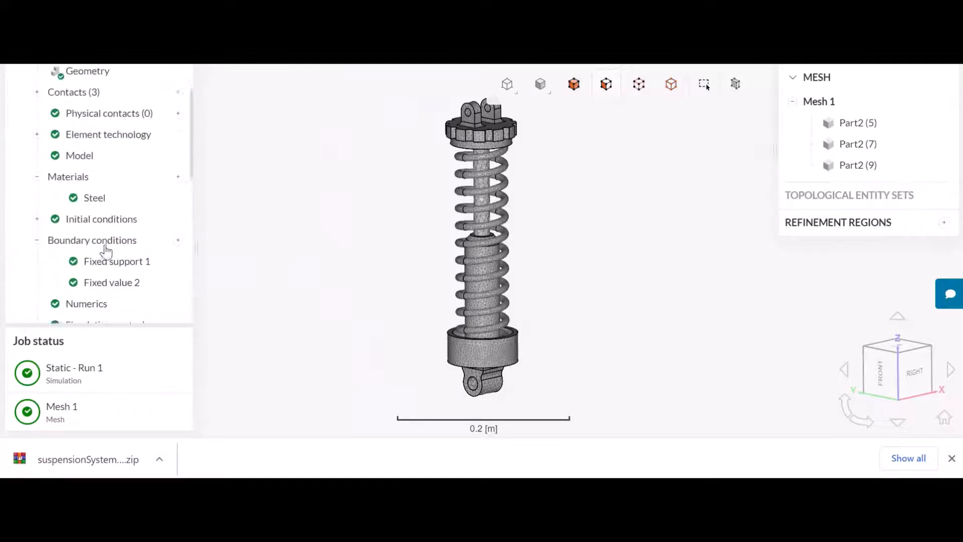
scroll(104, 243, down, 8)
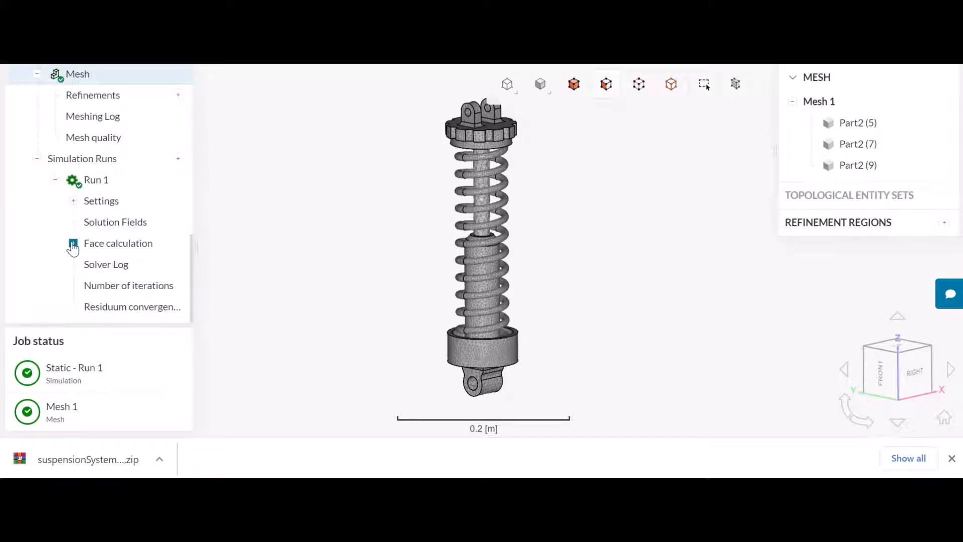
click(108, 182)
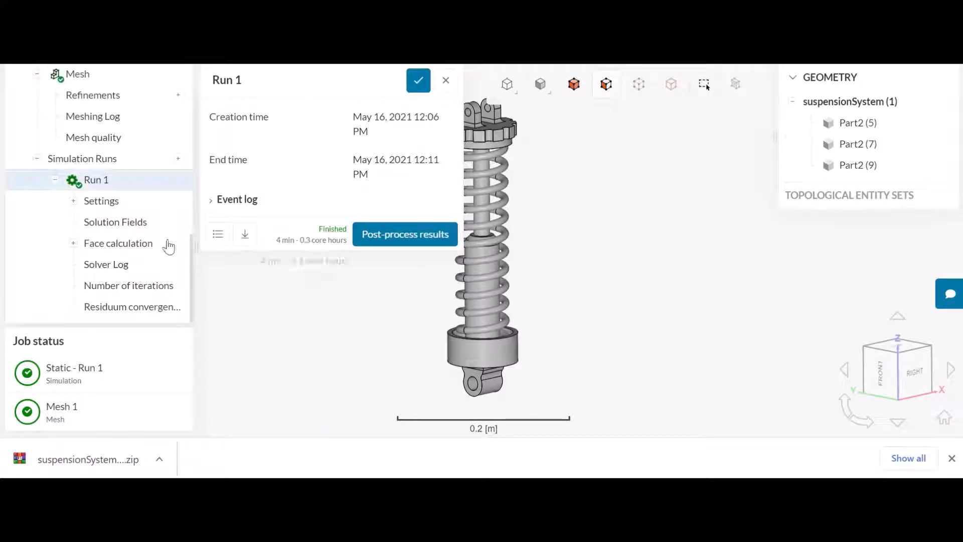
click(73, 245)
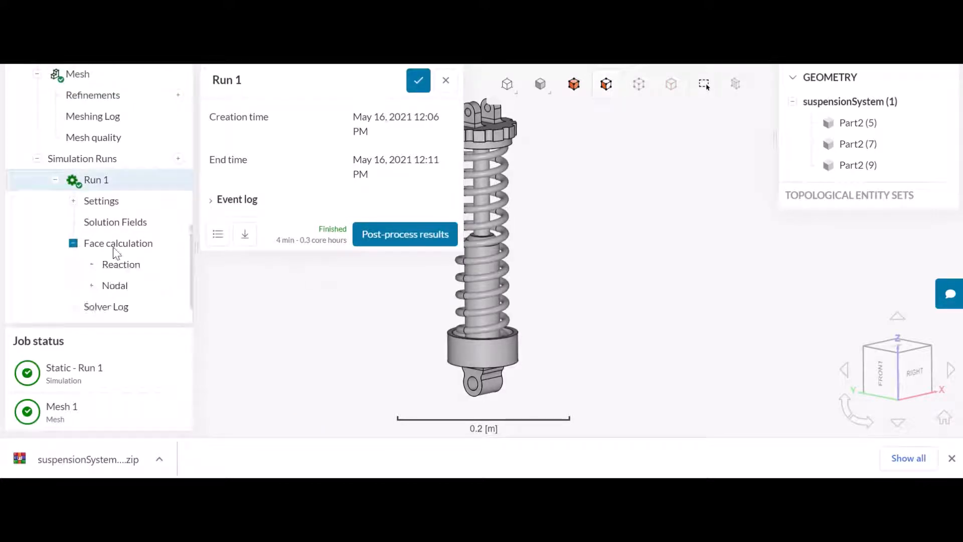
click(92, 264)
click(151, 287)
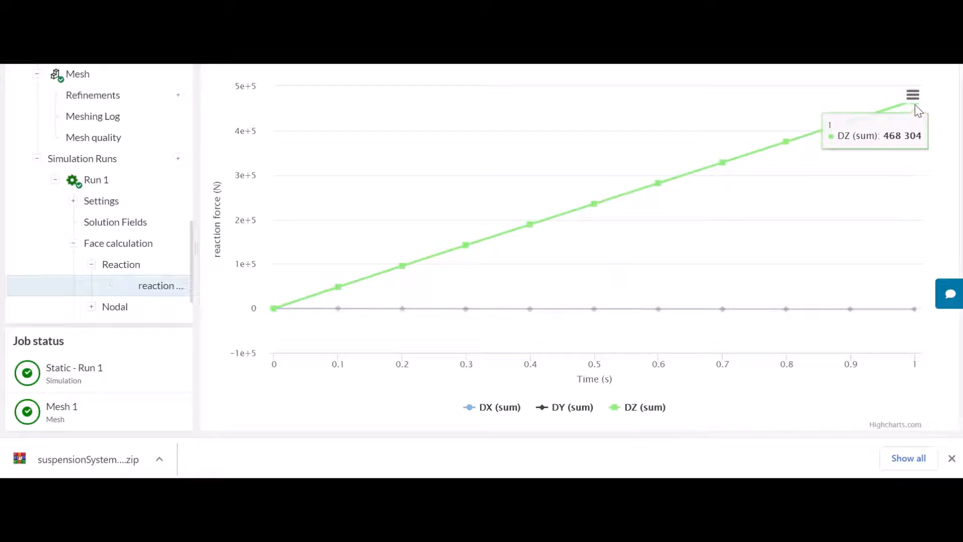
View the nodal force plot from Run 1's face calculation results.
scroll(84, 252, down, 2)
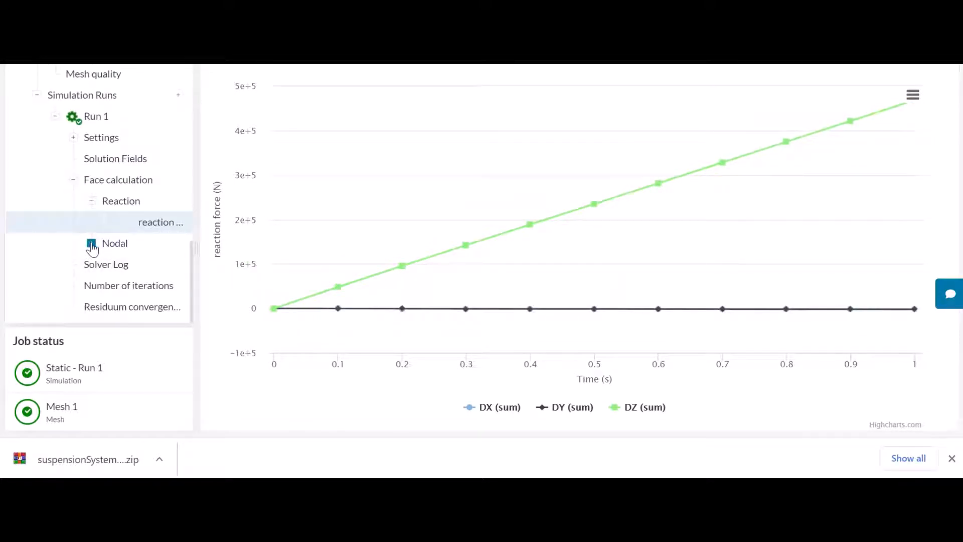
click(92, 244)
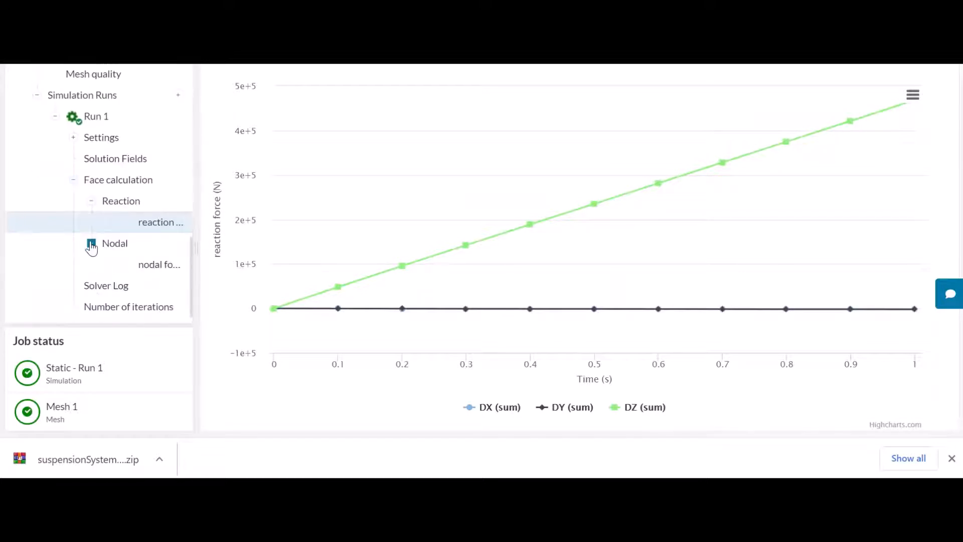
click(155, 270)
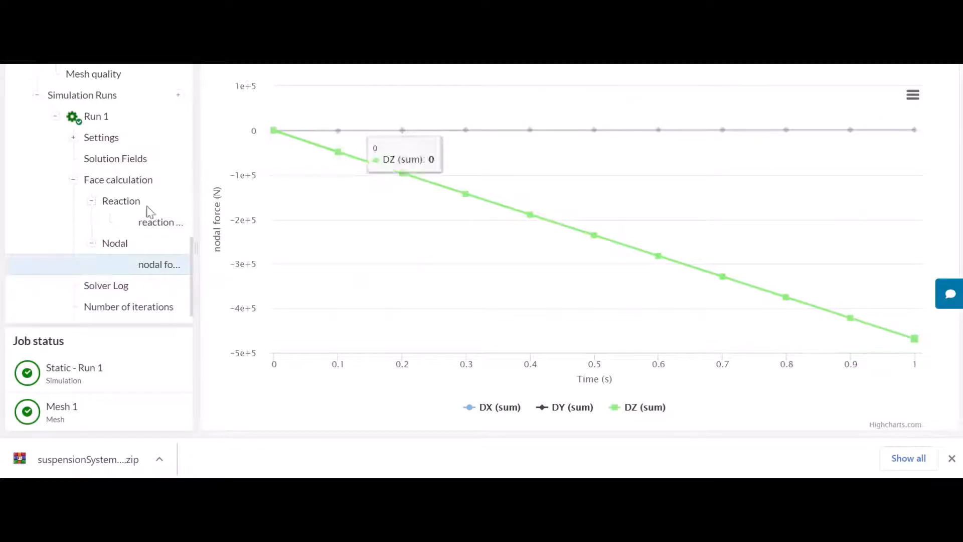
Create a Dynamic analysis from the suspensionSystem (1) geometry and clear the finished jobs from the job status.
scroll(79, 173, up, 4)
scroll(83, 186, up, 5)
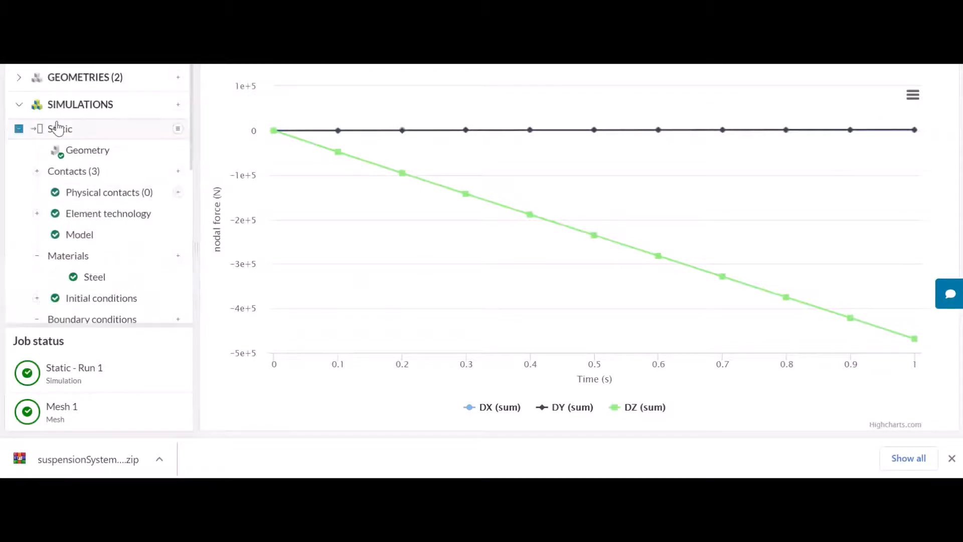
click(19, 131)
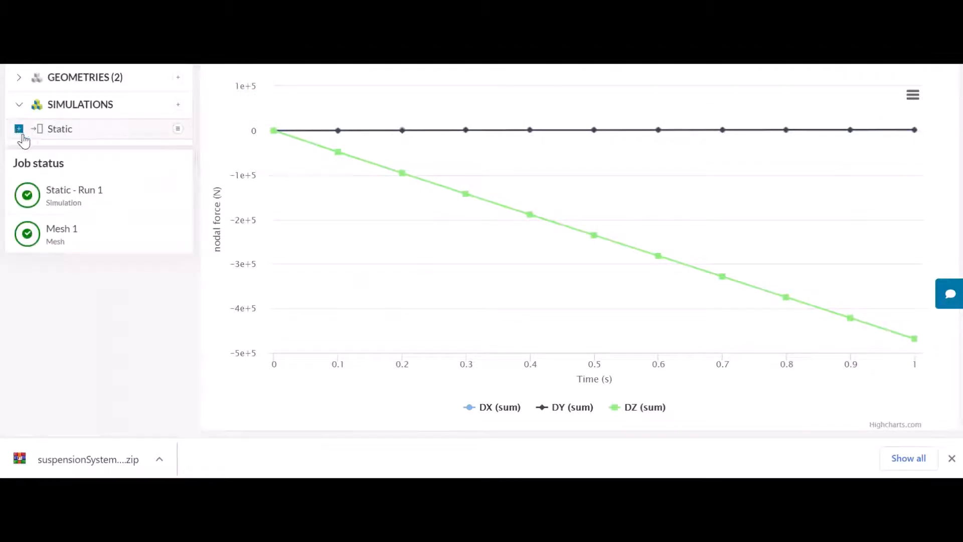
click(135, 78)
click(150, 124)
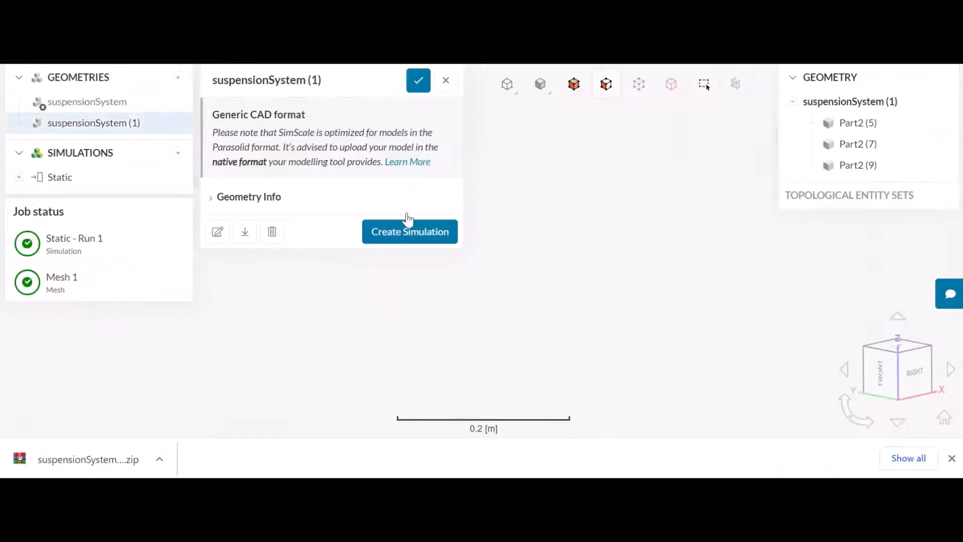
click(418, 233)
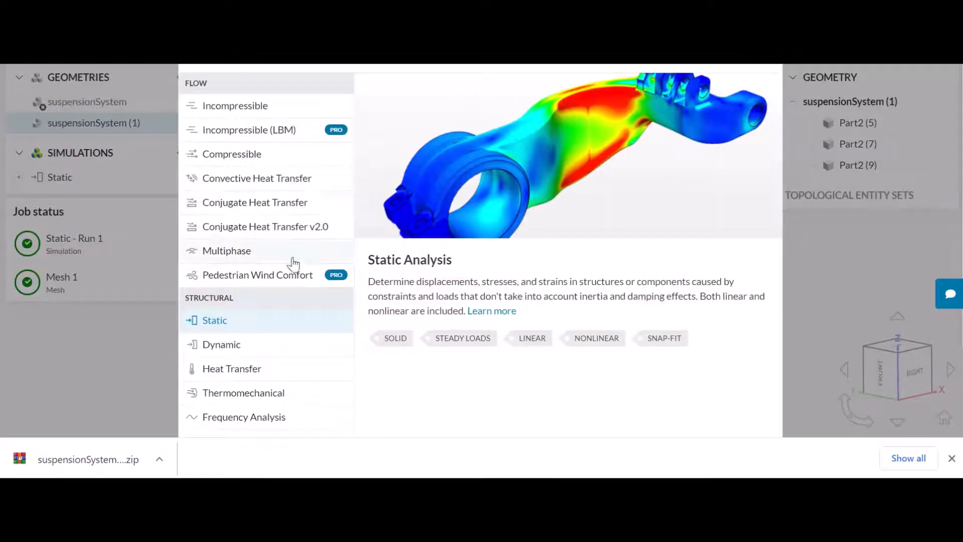
scroll(217, 298, down, 2)
click(214, 271)
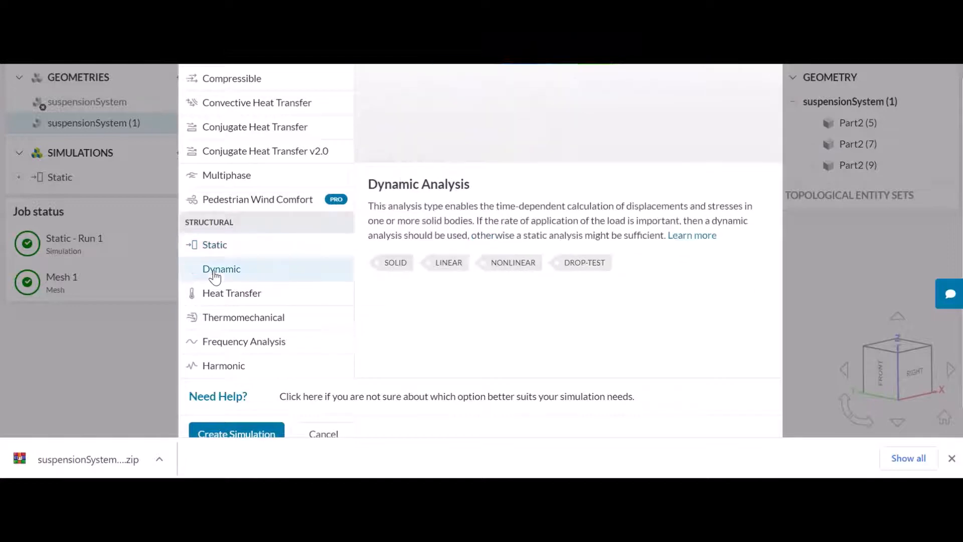
click(246, 429)
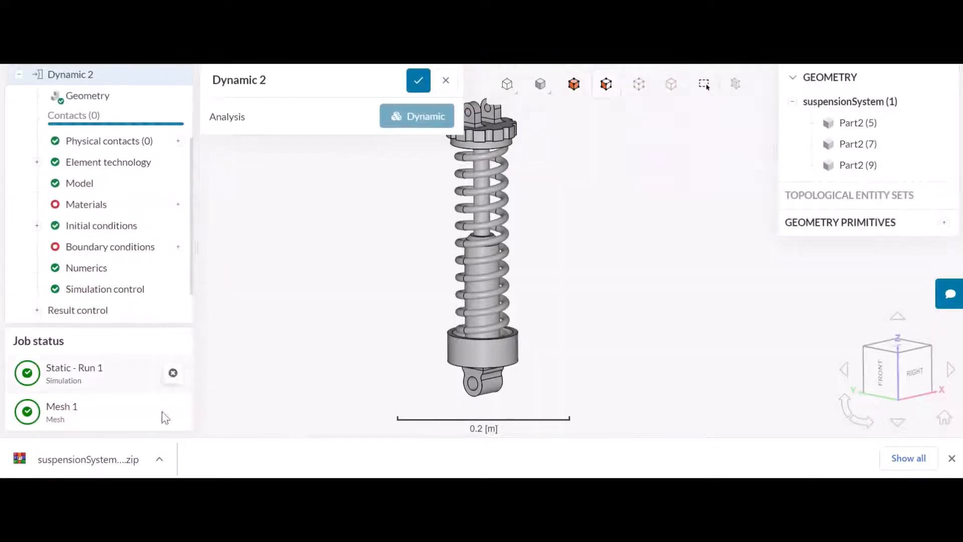
click(173, 410)
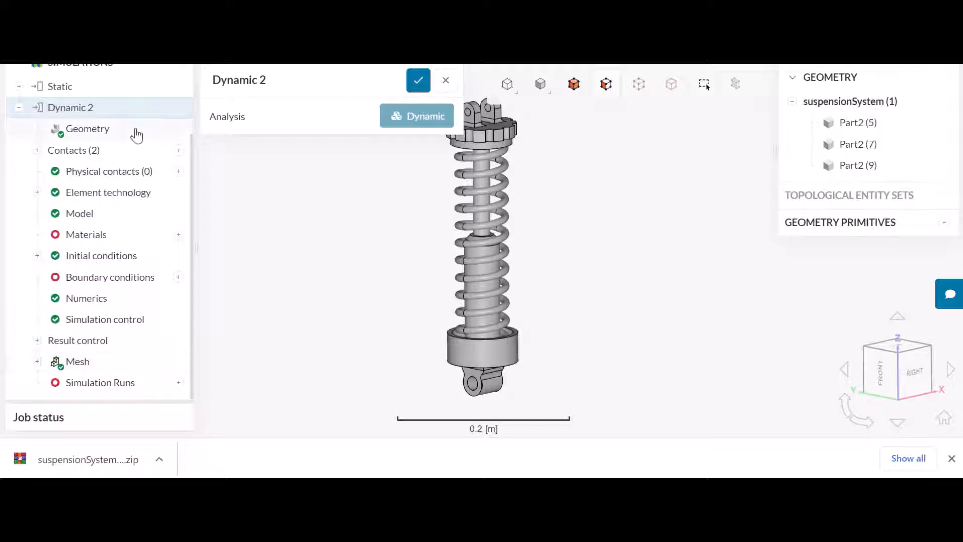
Set up the dynamic simulation's contacts as one sliding contact and two bonded contacts.
click(110, 157)
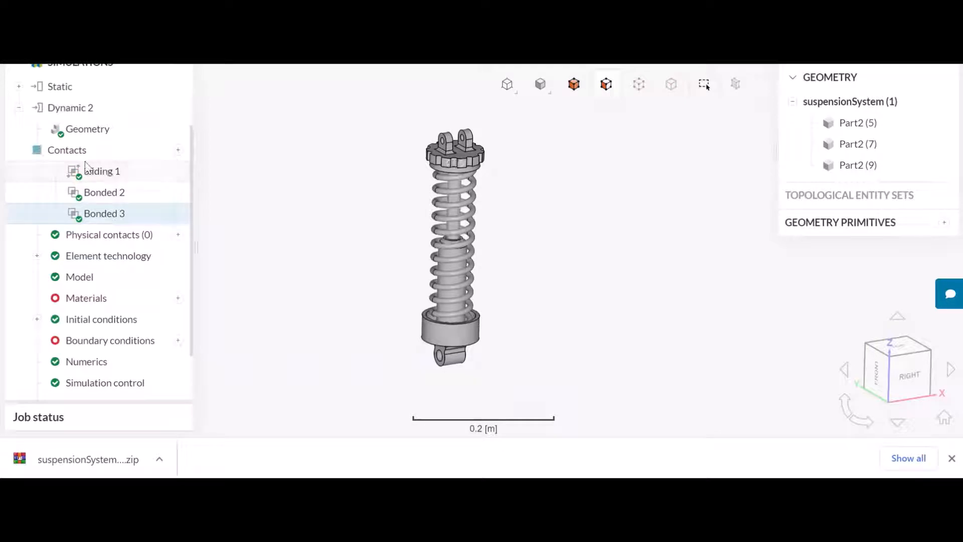
click(37, 151)
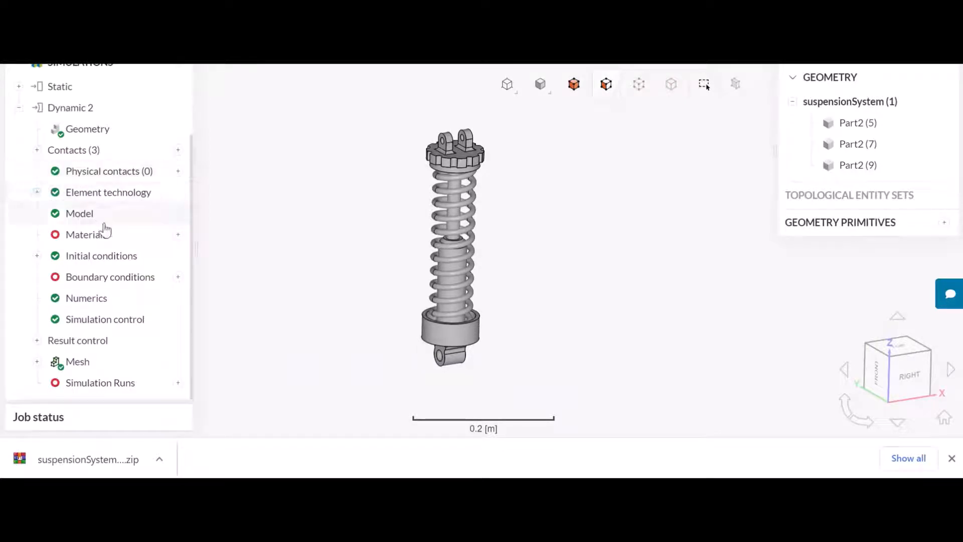
Set the model to nonlinear geometric behavior with gravity of 9.81 m/s² along direction (0, 0, -1), keeping standard element technology.
click(107, 196)
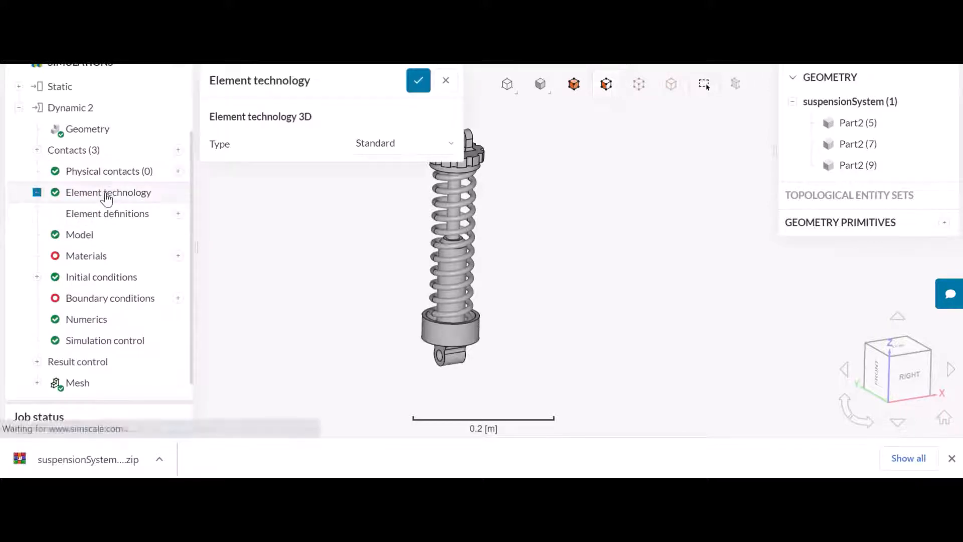
click(85, 239)
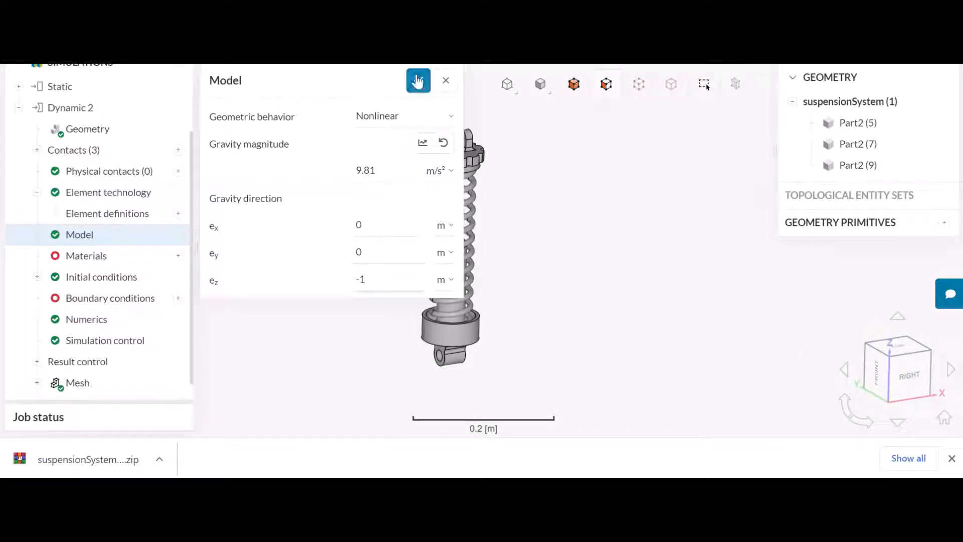
click(417, 84)
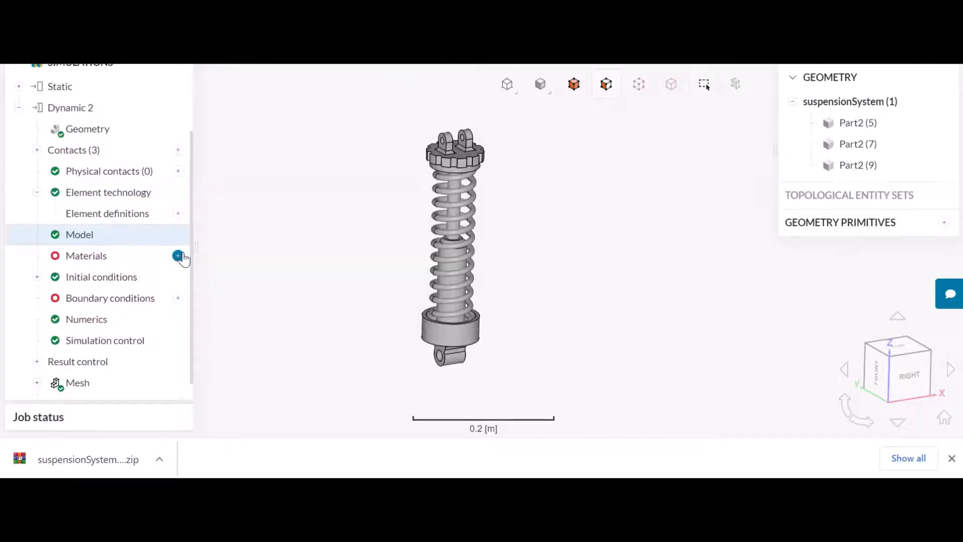
Add Steel as the material and assign it to all three suspension volumes.
click(178, 255)
scroll(344, 318, down, 8)
click(318, 273)
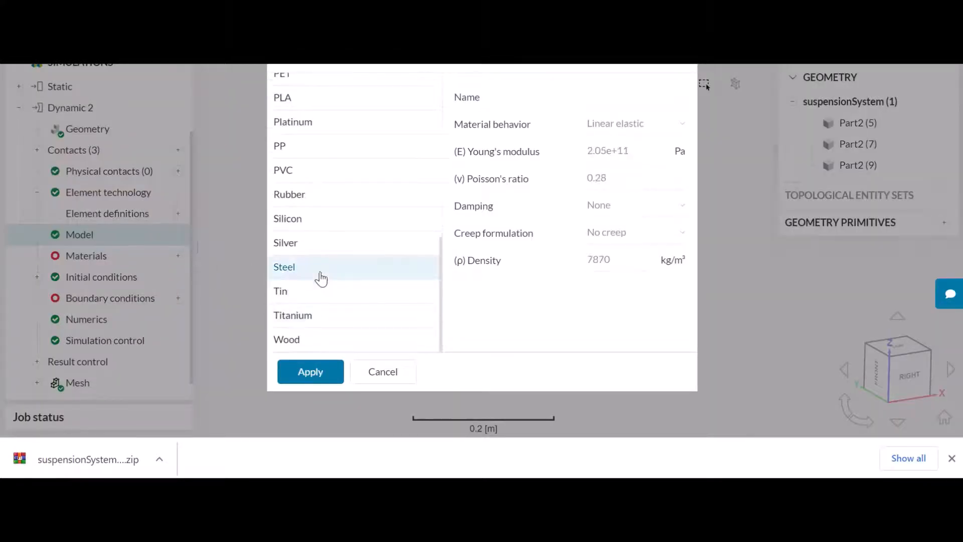
click(307, 377)
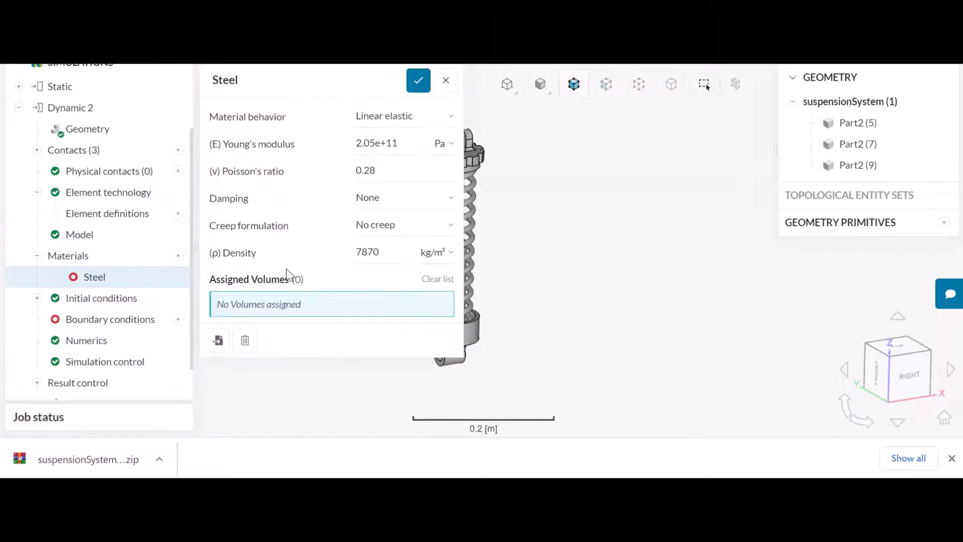
right_click(553, 172)
click(571, 180)
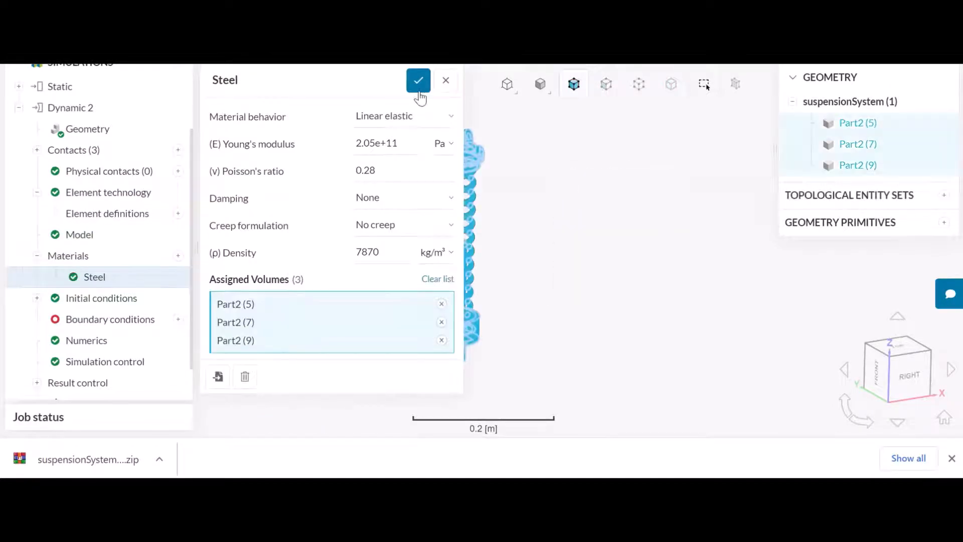
click(417, 82)
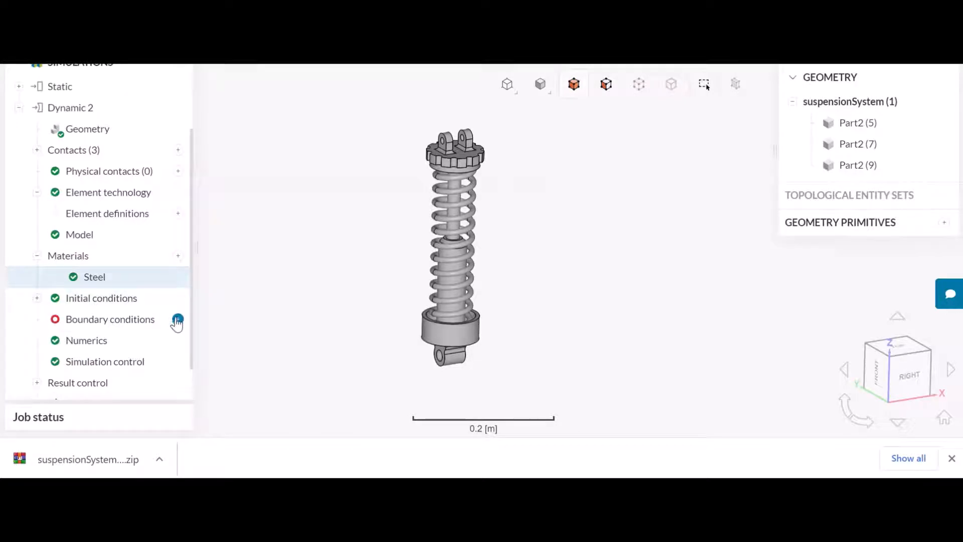
Add a fixed support boundary condition on the hole face of the lower mounting eye.
click(177, 319)
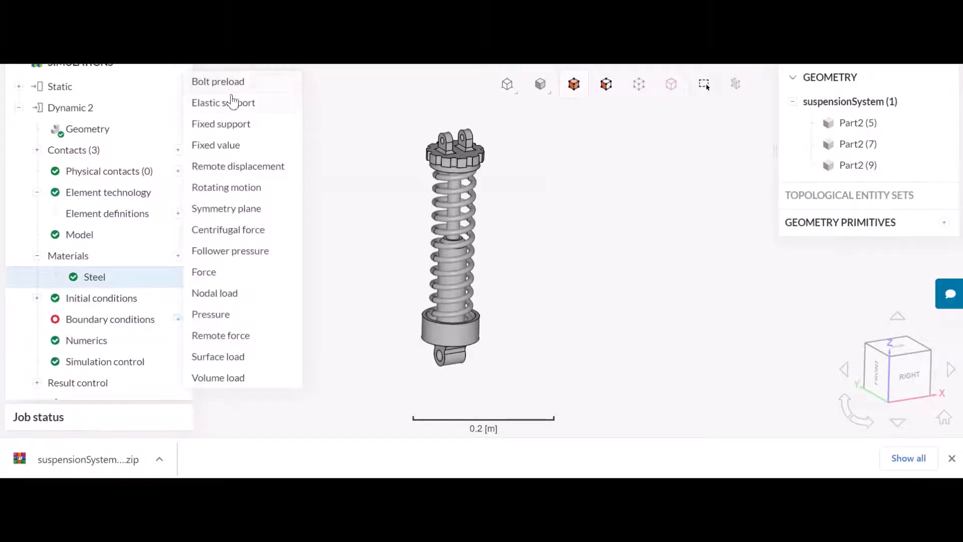
click(239, 125)
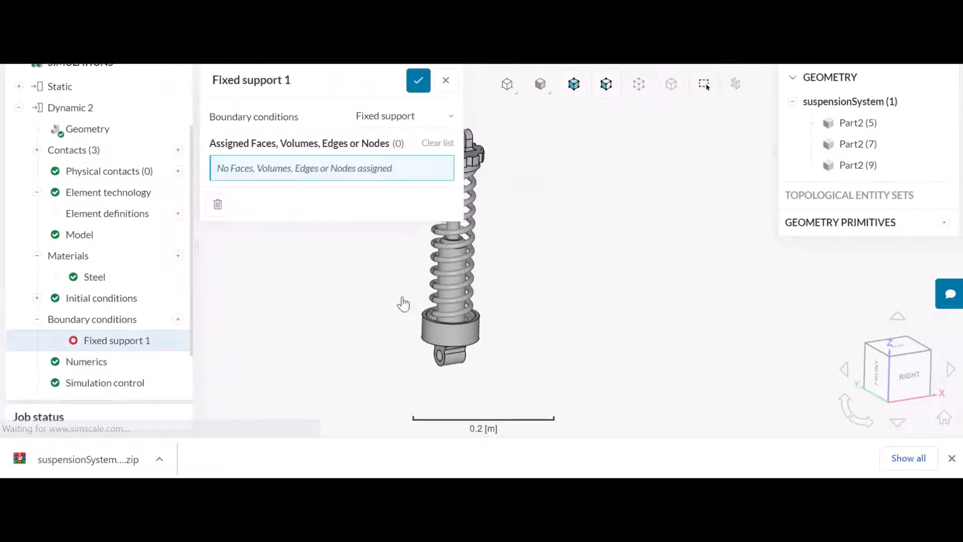
scroll(481, 341, up, 5)
click(507, 319)
scroll(507, 319, down, 5)
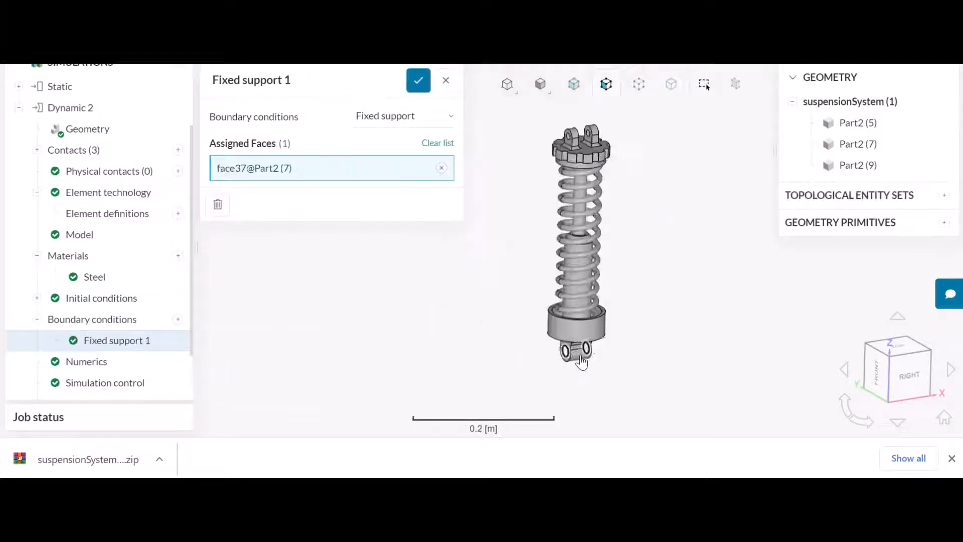
click(421, 79)
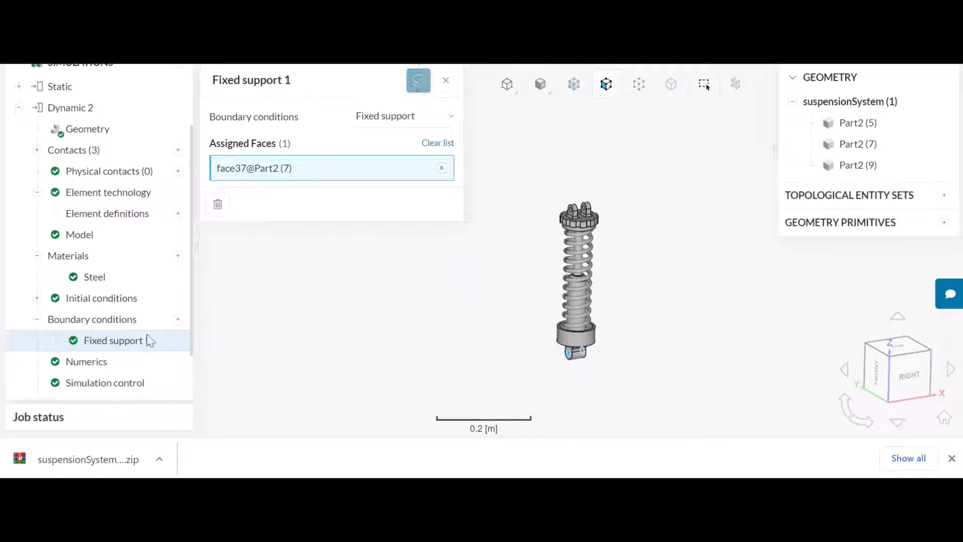
Add a force boundary condition and assign it to the top face of the upper toothed cap.
click(178, 319)
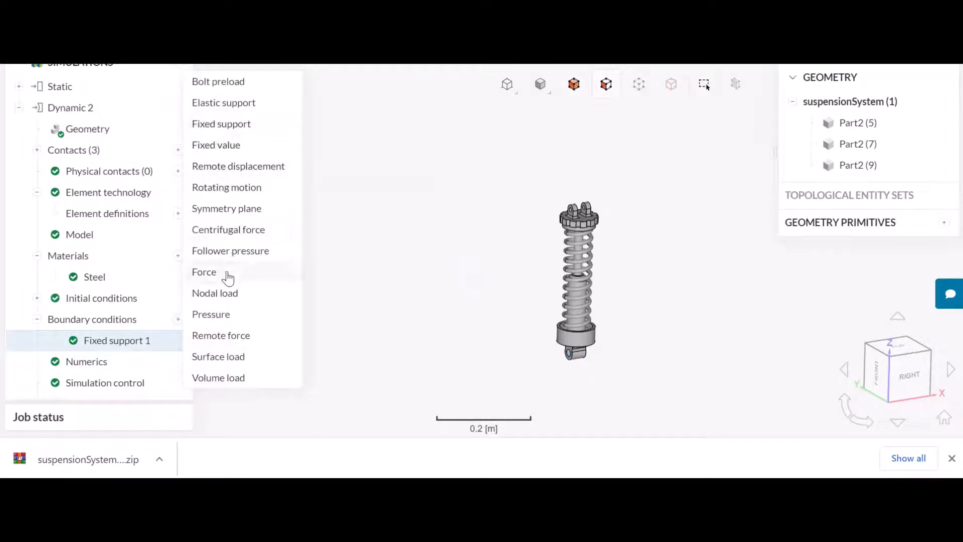
click(227, 277)
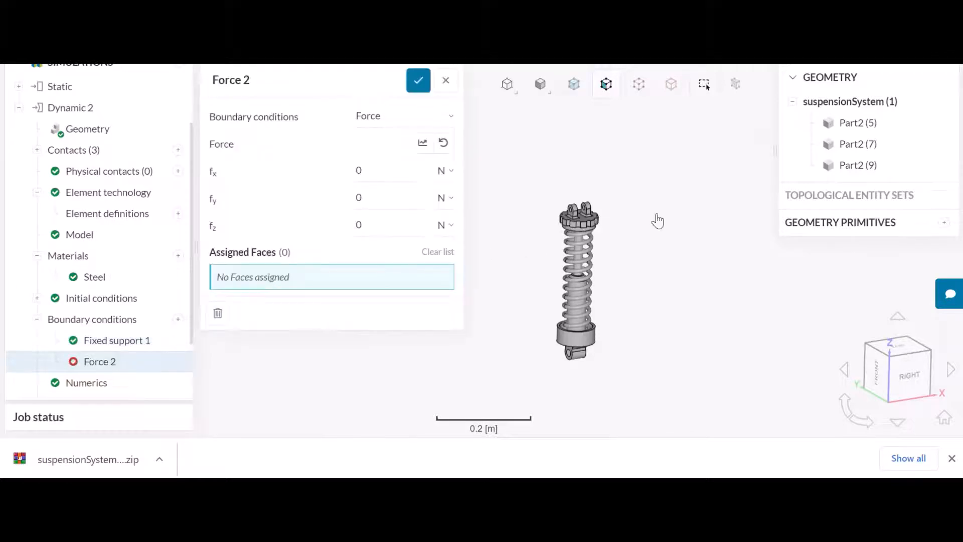
scroll(656, 219, up, 5)
scroll(651, 269, up, 2)
scroll(651, 269, down, 5)
scroll(610, 203, up, 5)
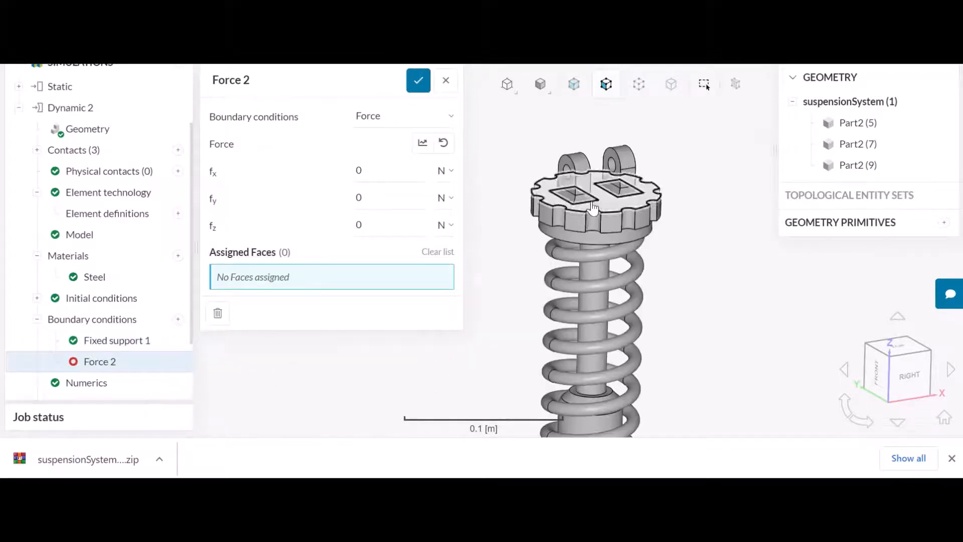
click(610, 203)
scroll(522, 185, down, 2)
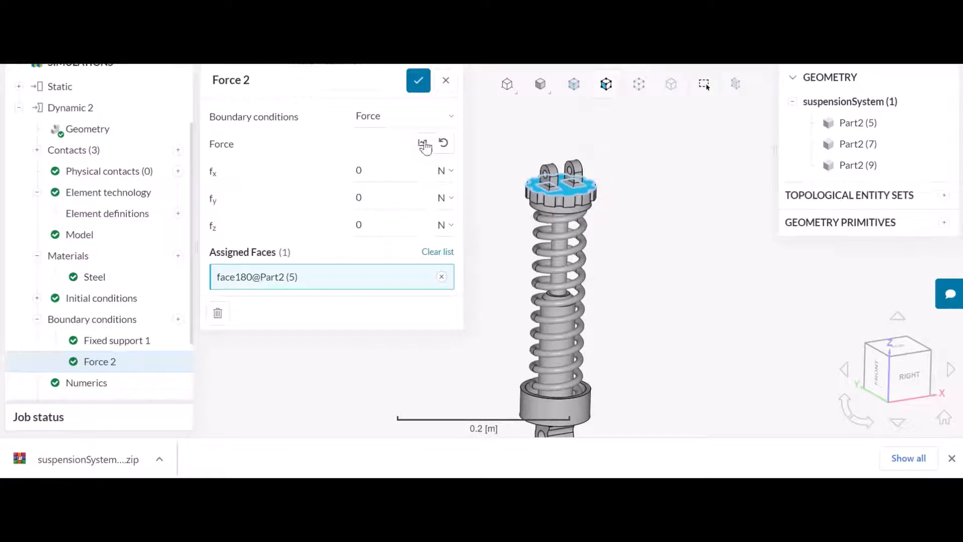
Define the force on the upper cap through a table that uses time t as its independent variable.
click(423, 145)
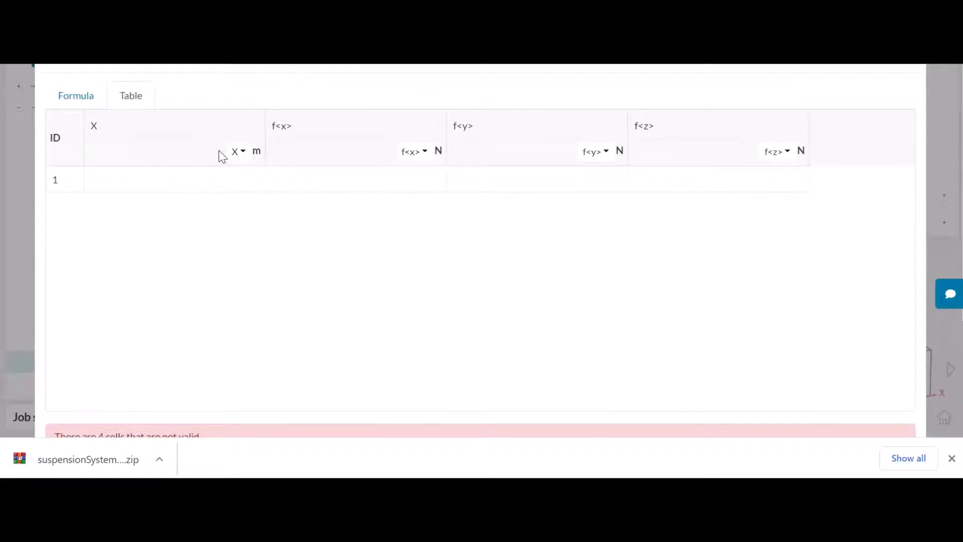
click(236, 151)
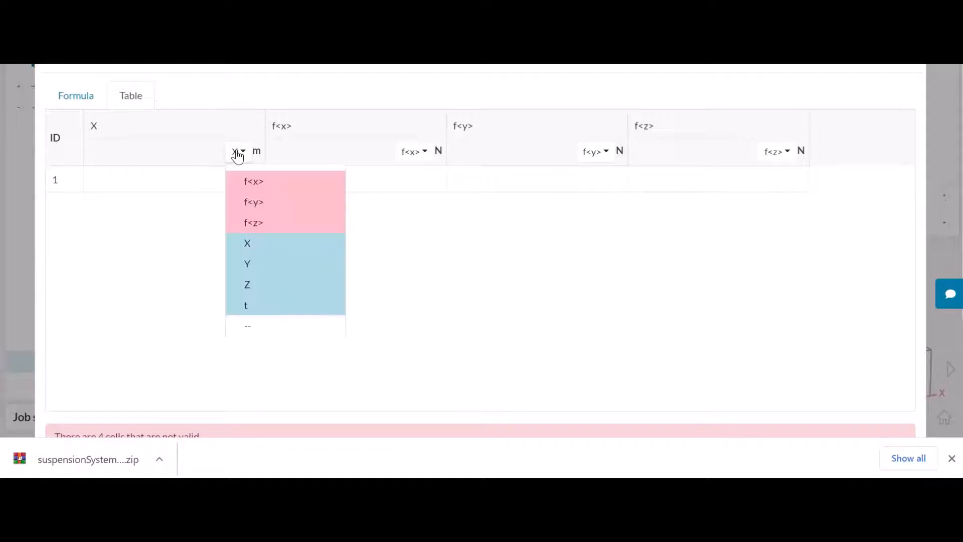
click(247, 307)
Fill the first row of the force table with time 0 s and 0 N for all three force components.
click(201, 185)
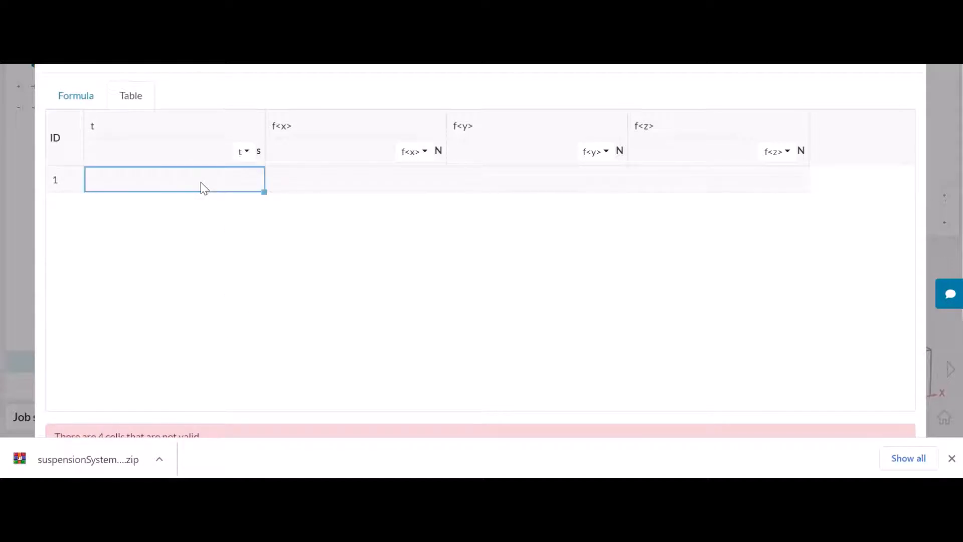
text(0)
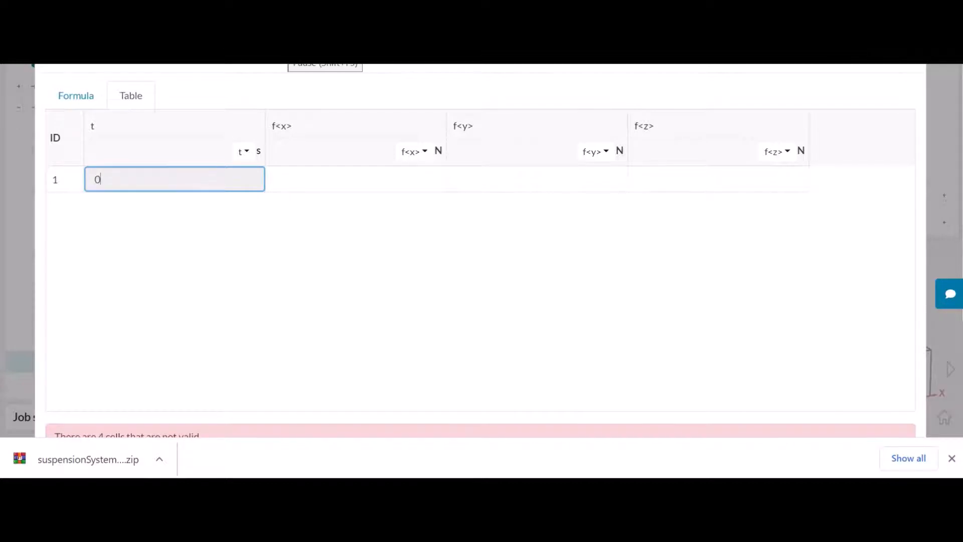
key(Return)
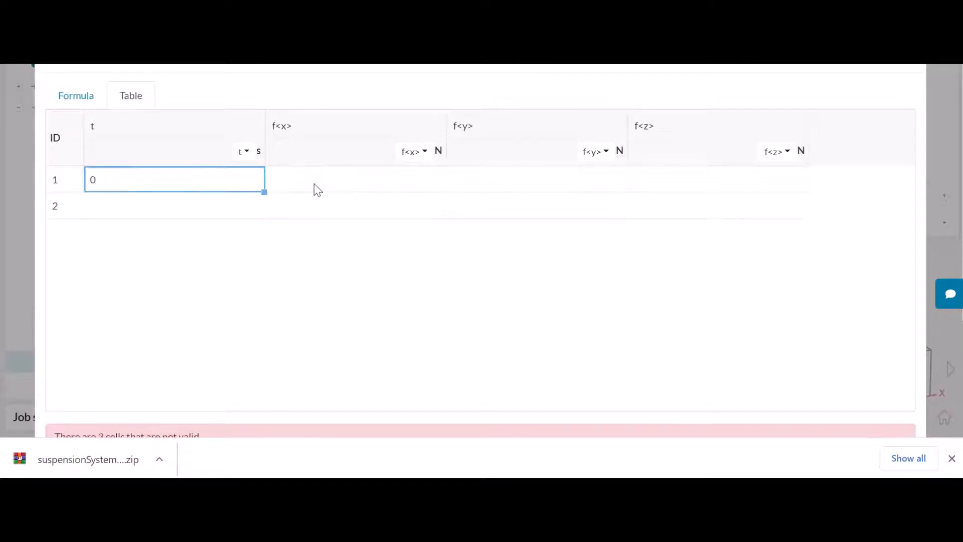
click(343, 185)
text(0)
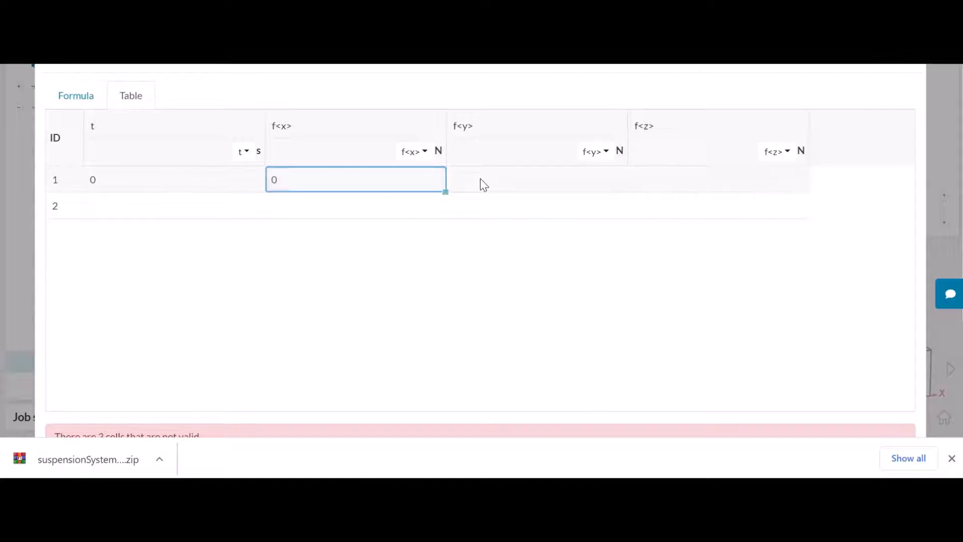
click(498, 188)
text(0)
click(667, 182)
text(0)
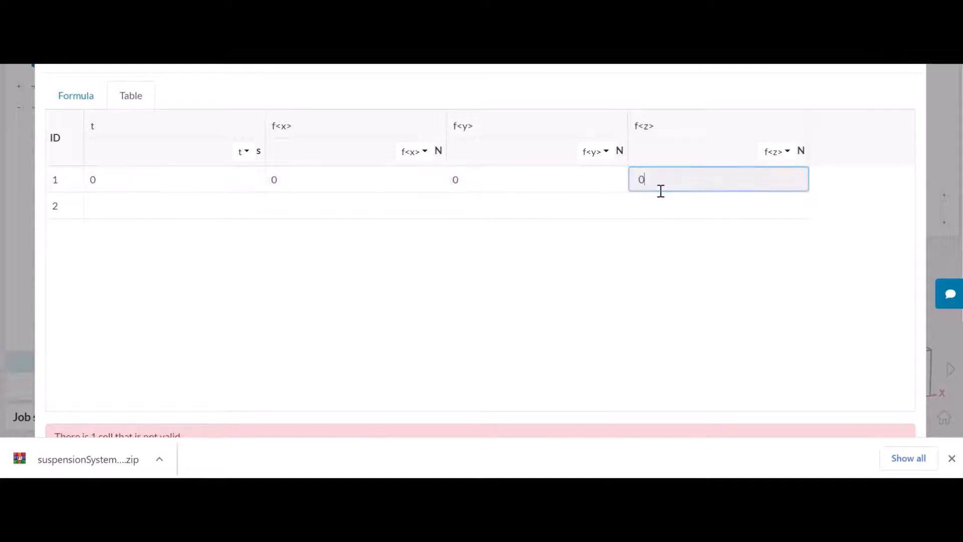
click(660, 206)
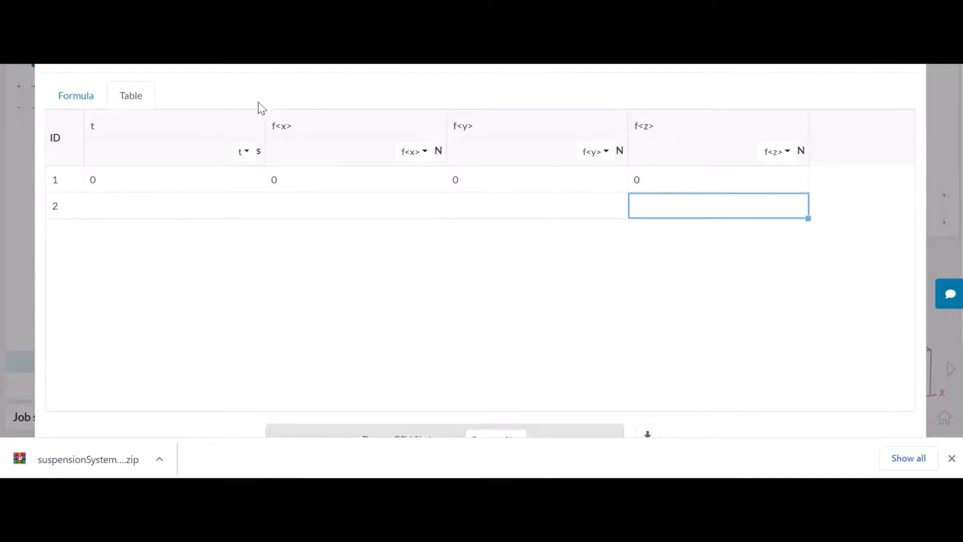
Fill the second row of the force table with time 0.005 s, f<x> 0, f<y> 0 and f<z> -463000 N.
double_click(155, 211)
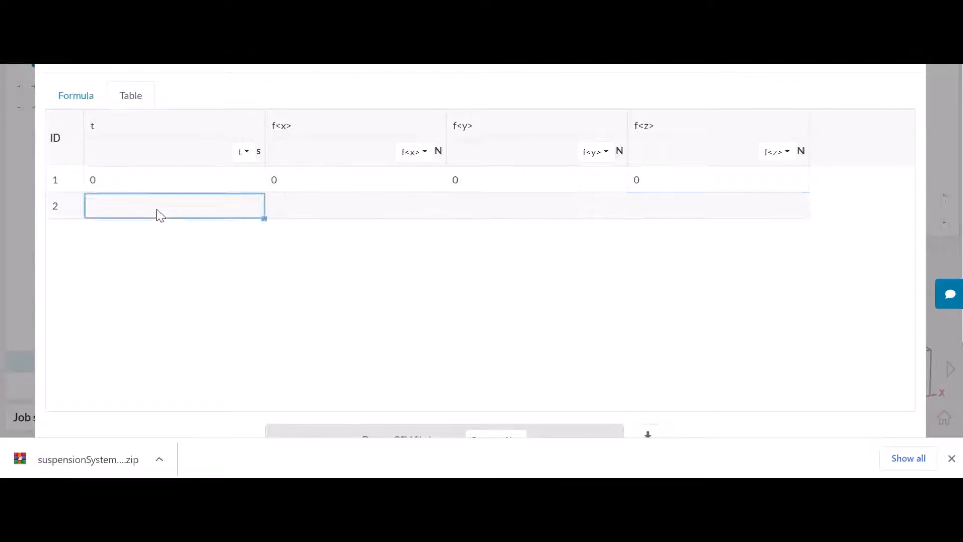
text(0.005)
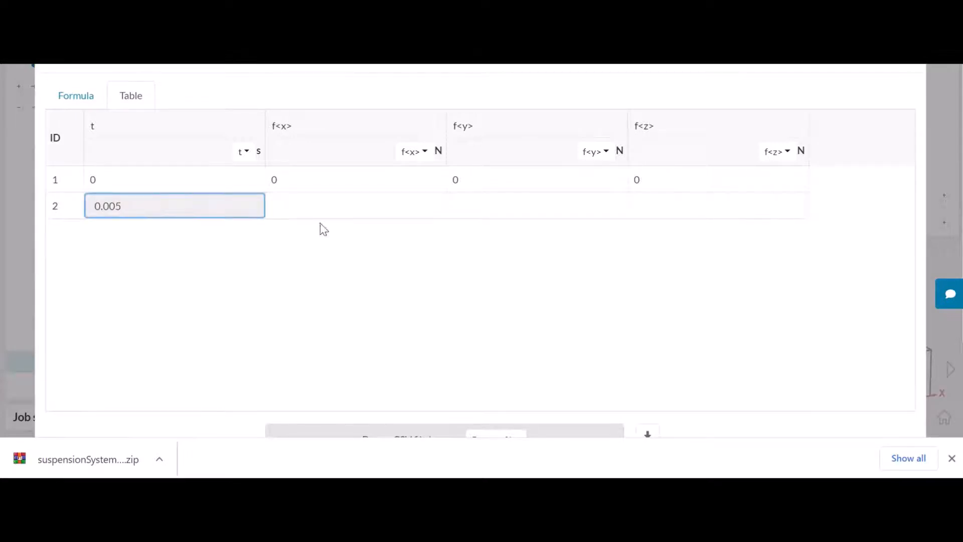
key(Return)
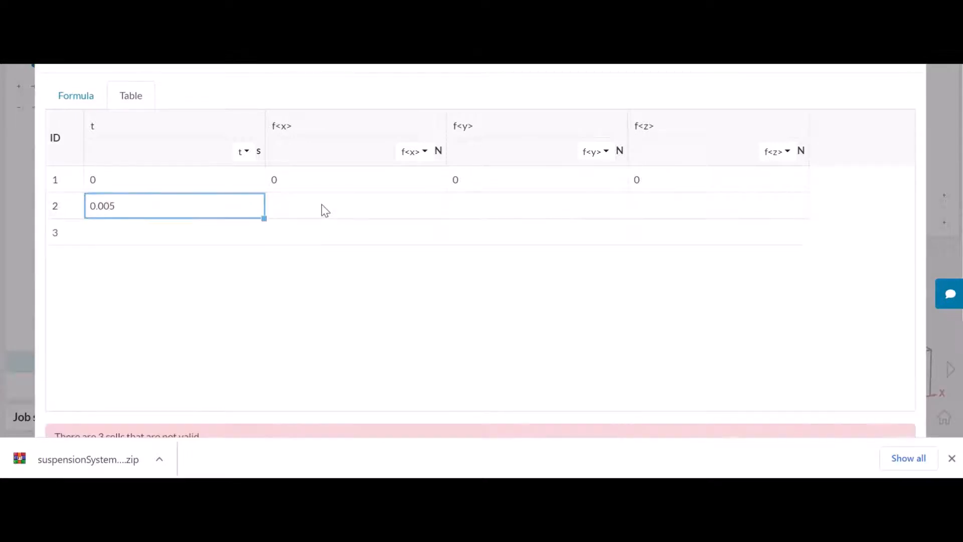
click(321, 198)
text(0)
click(509, 209)
text(0)
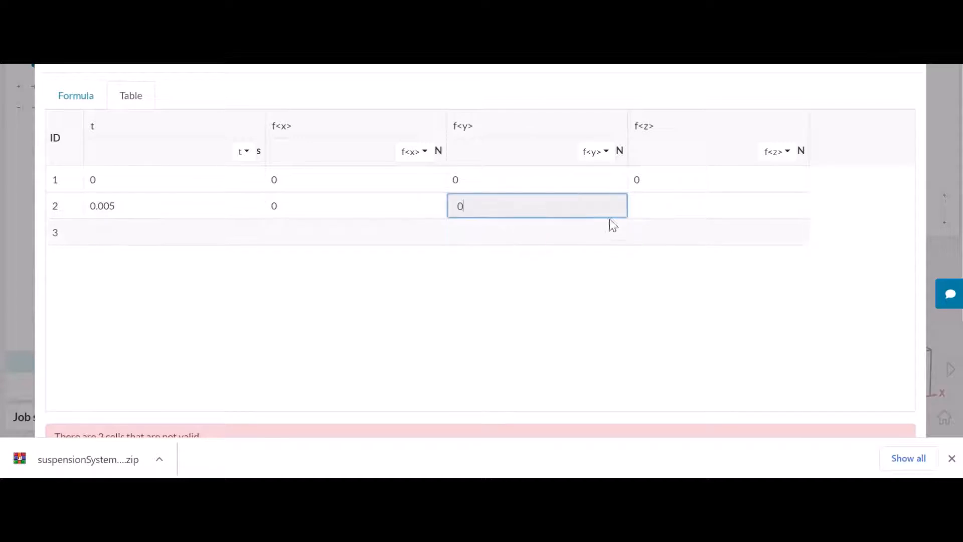
click(671, 205)
text(-463000)
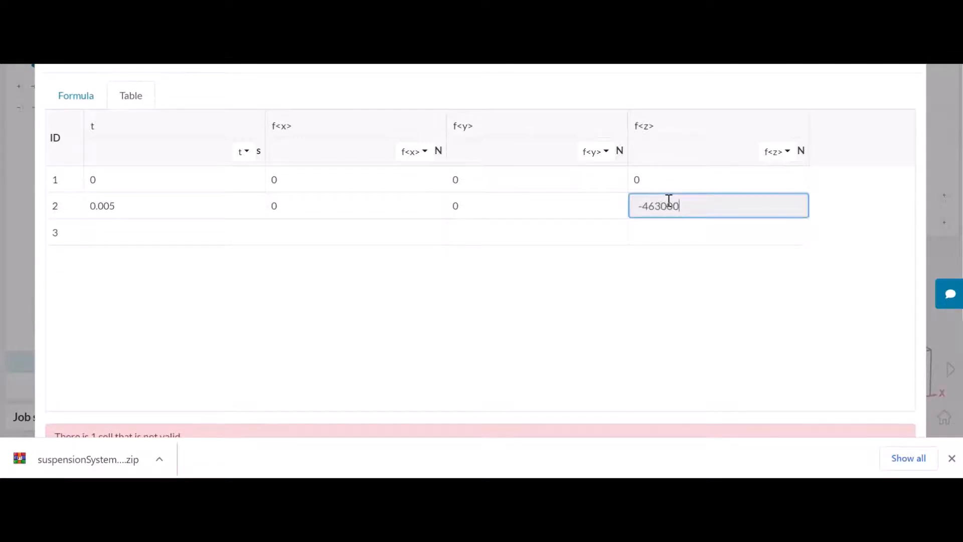
Fill the third row of the force table with time 0.01 s and 0 N for all three force components.
click(130, 239)
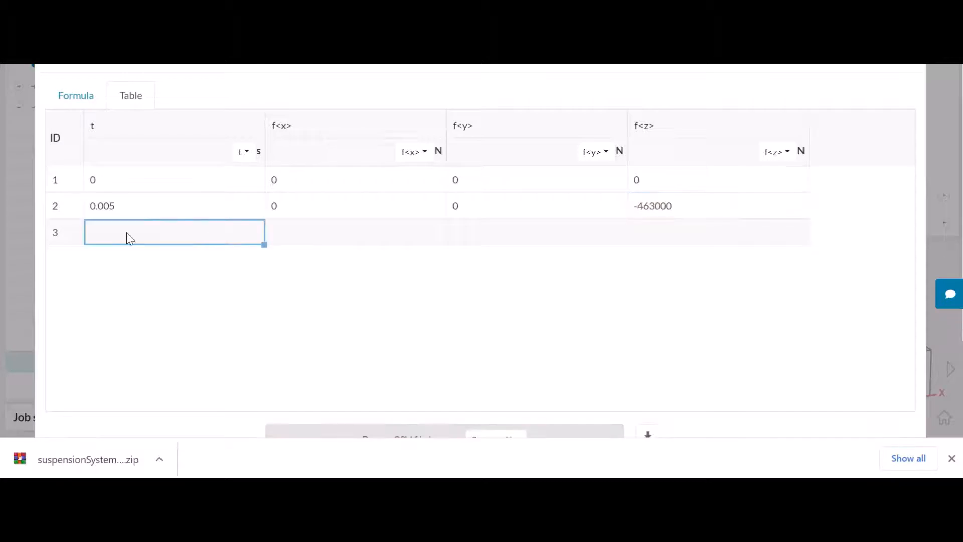
text(0.01)
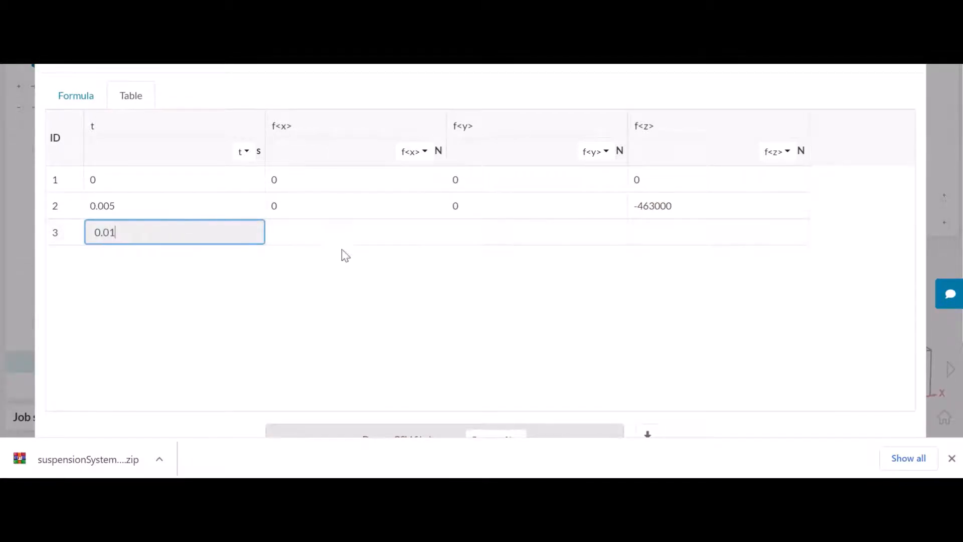
key(Return)
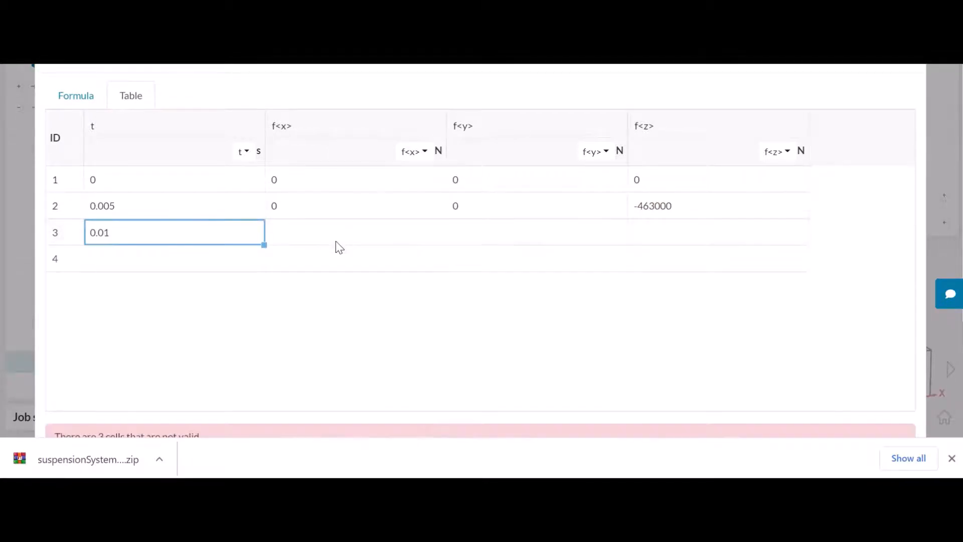
click(322, 234)
text(0)
click(499, 240)
text(0)
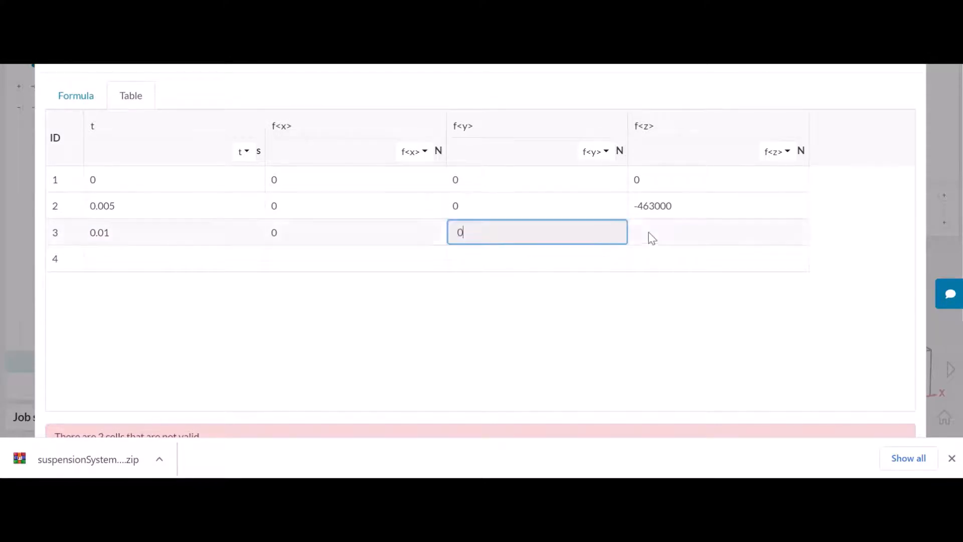
click(649, 234)
text(0)
Fill the fourth row of the force table with 0 for all three force components and the time.
click(658, 268)
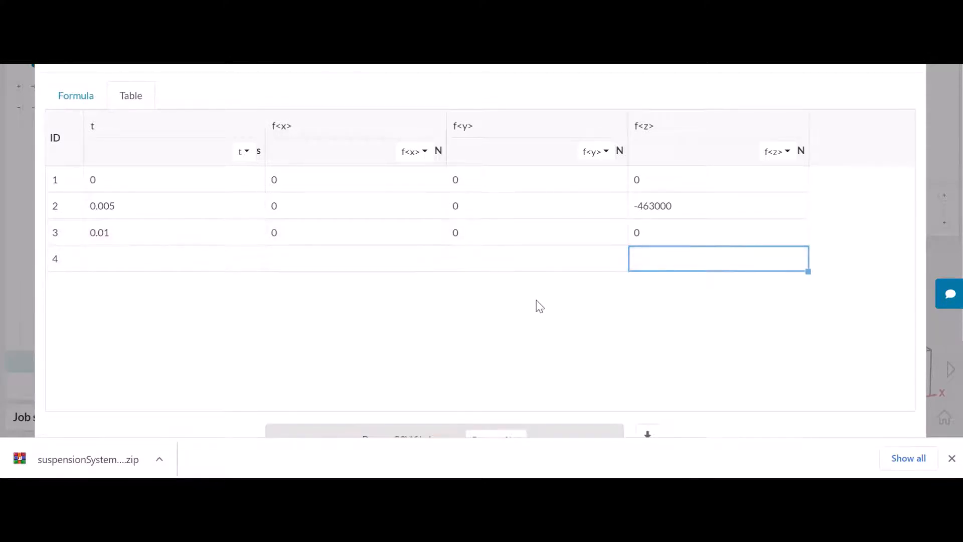
text(0)
click(475, 266)
text(0)
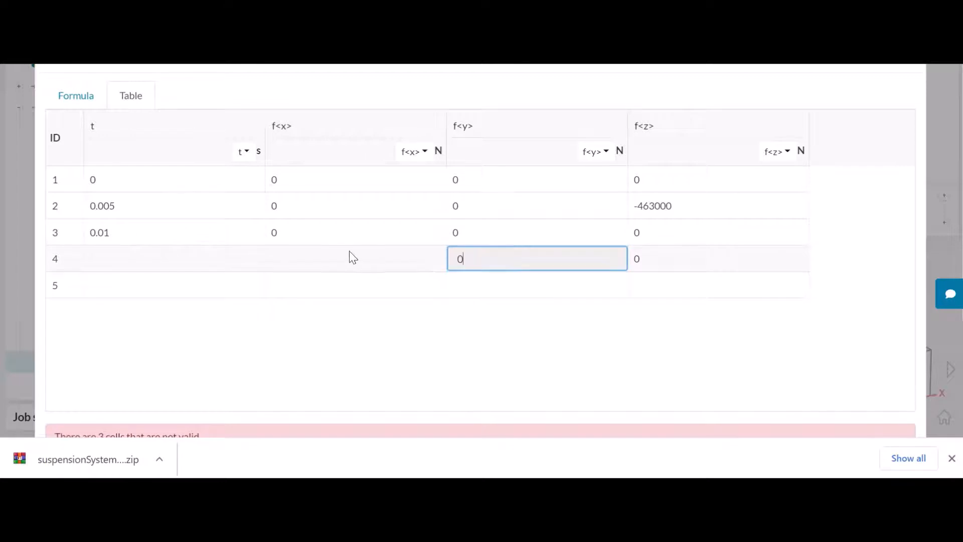
click(306, 273)
text(0)
click(187, 262)
text(0)
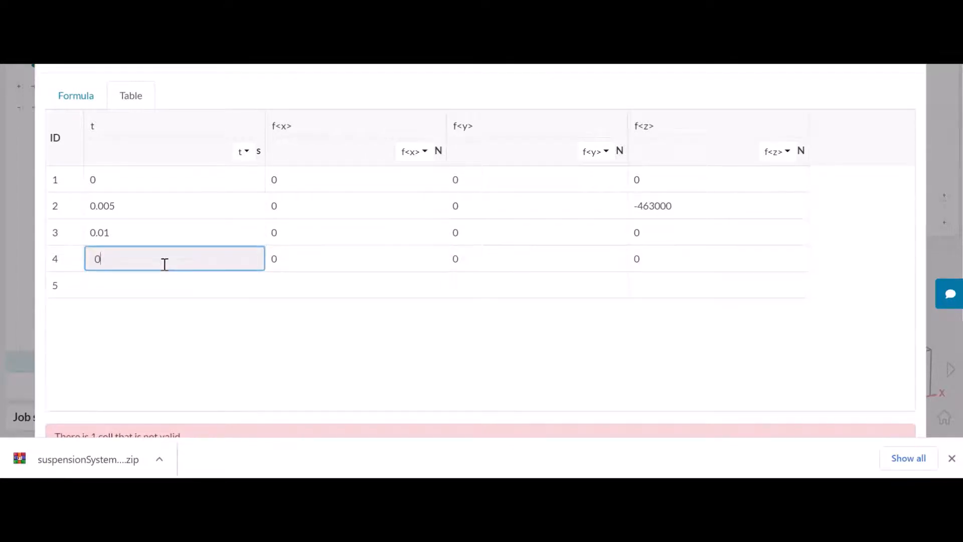
click(167, 295)
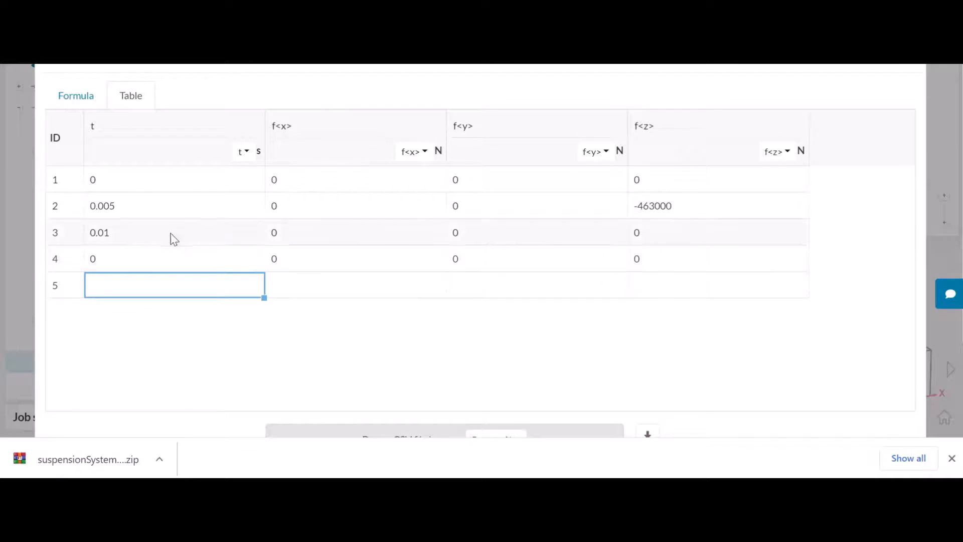
Set the time in the table's fourth row to 0.2 s, apply the table and save the force boundary condition.
click(120, 260)
double_click(119, 260)
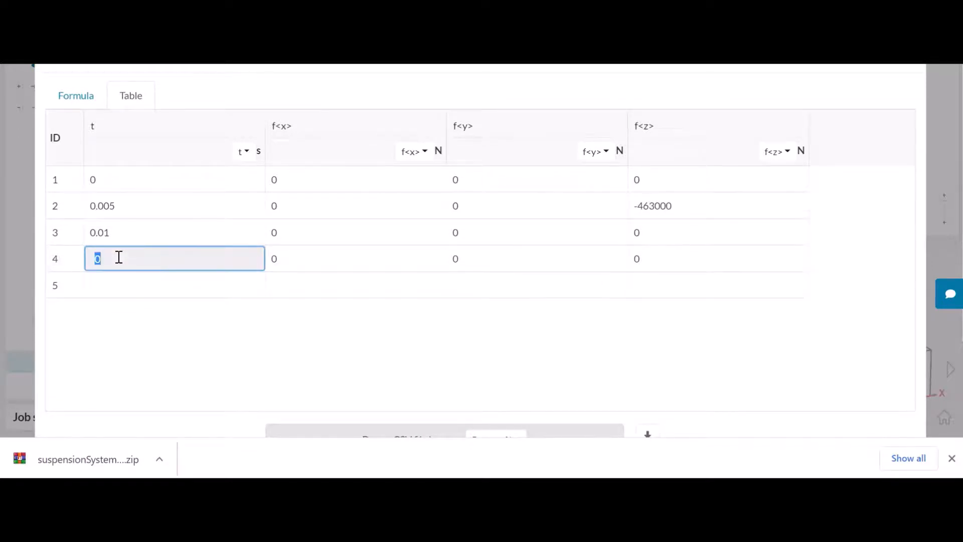
text(0.2)
click(157, 292)
scroll(172, 314, down, 3)
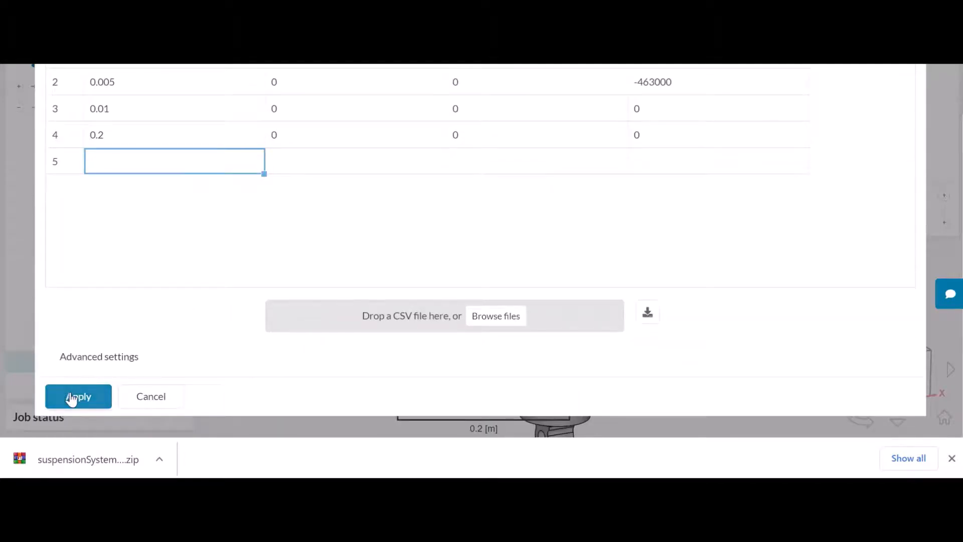
click(100, 396)
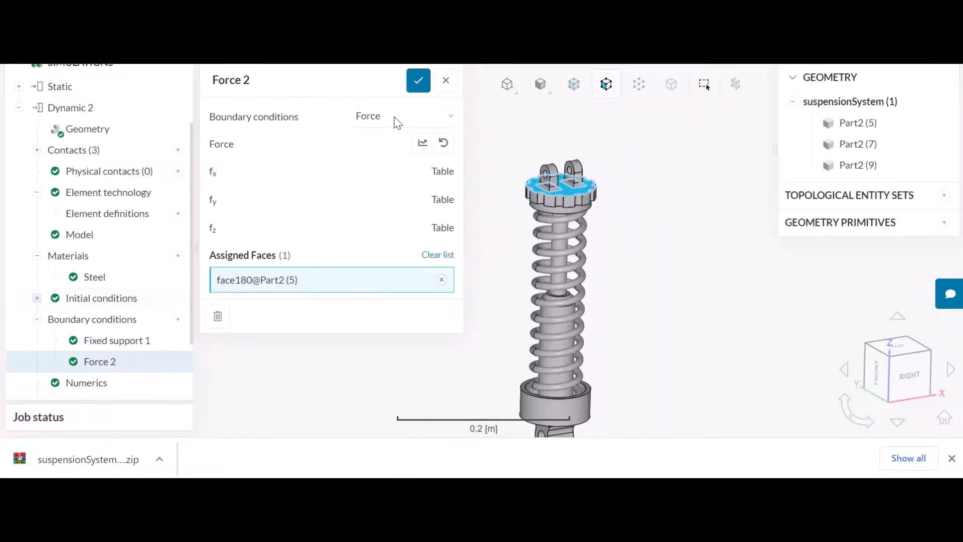
click(420, 81)
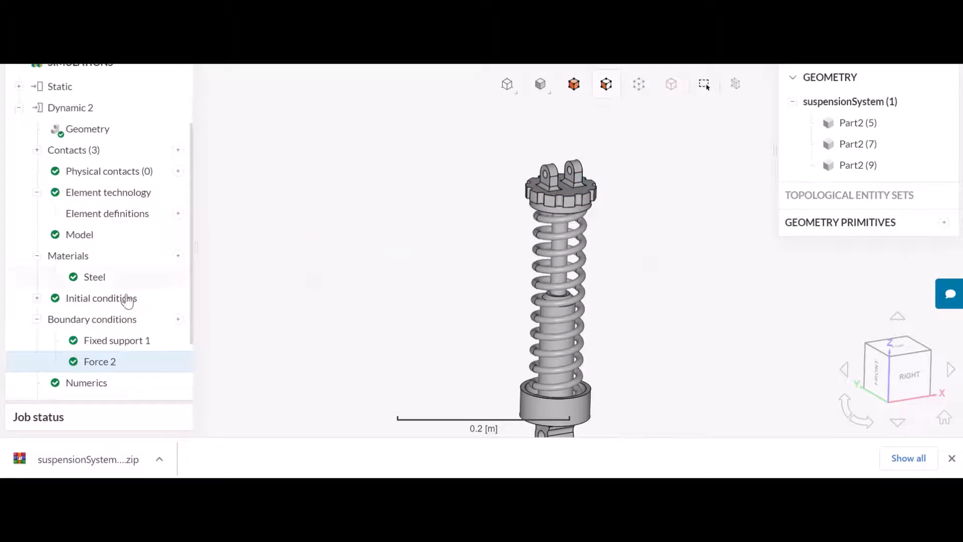
Check the loaded top face of the upper cap and review the time and force values in its force table.
scroll(147, 323, down, 2)
scroll(571, 197, up, 3)
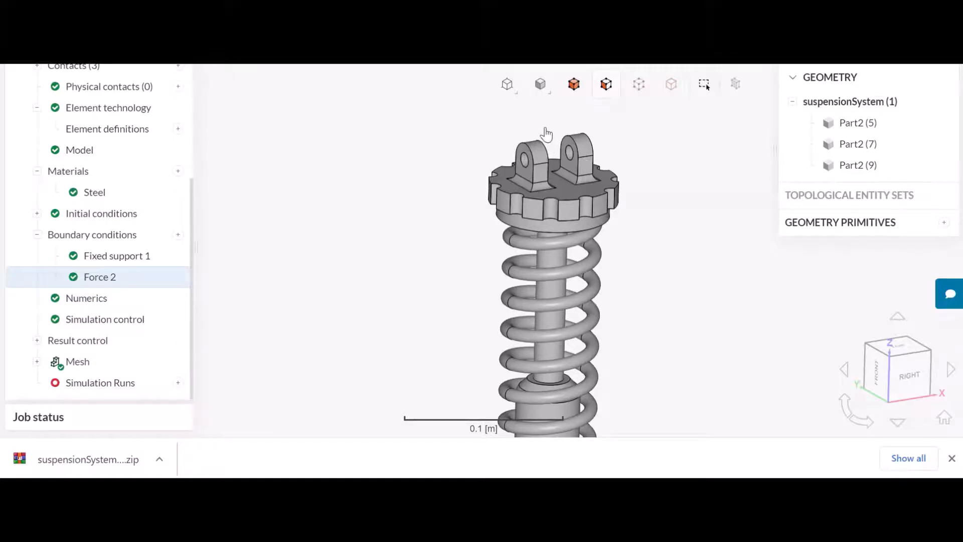
click(570, 194)
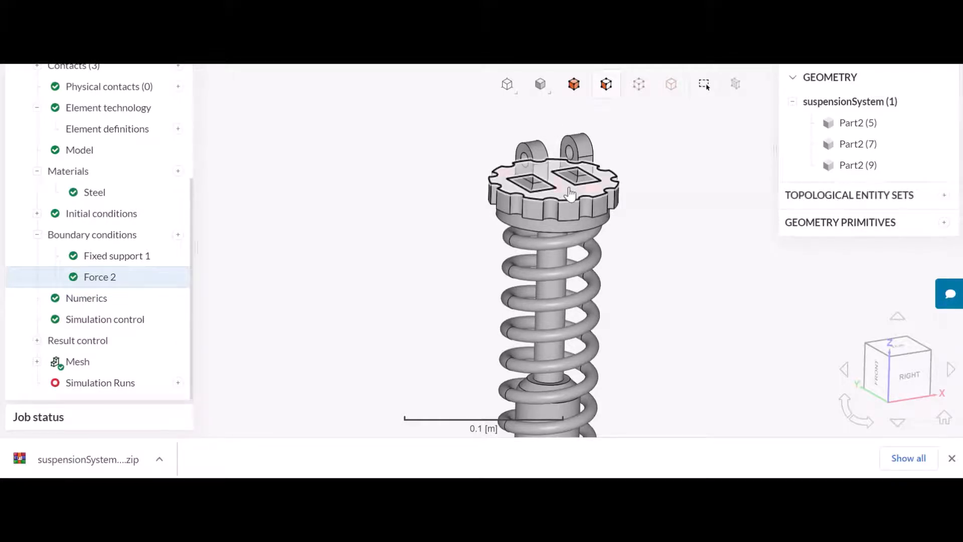
click(104, 276)
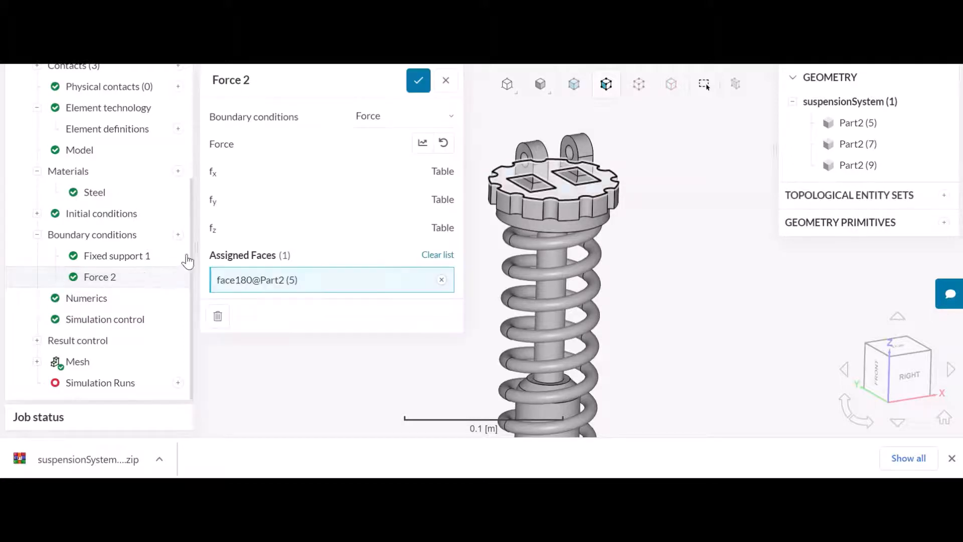
click(422, 143)
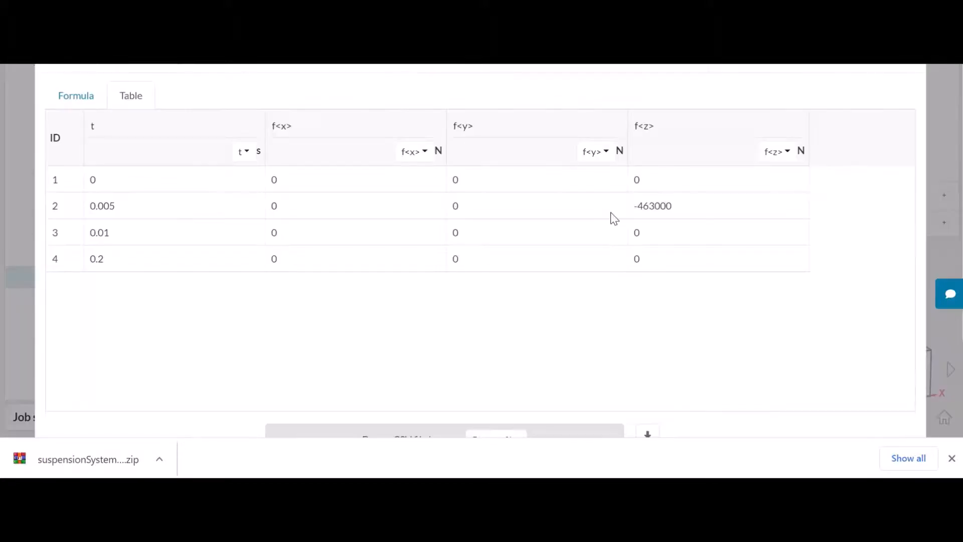
scroll(127, 369, down, 2)
scroll(166, 434, up, 1)
scroll(163, 410, down, 3)
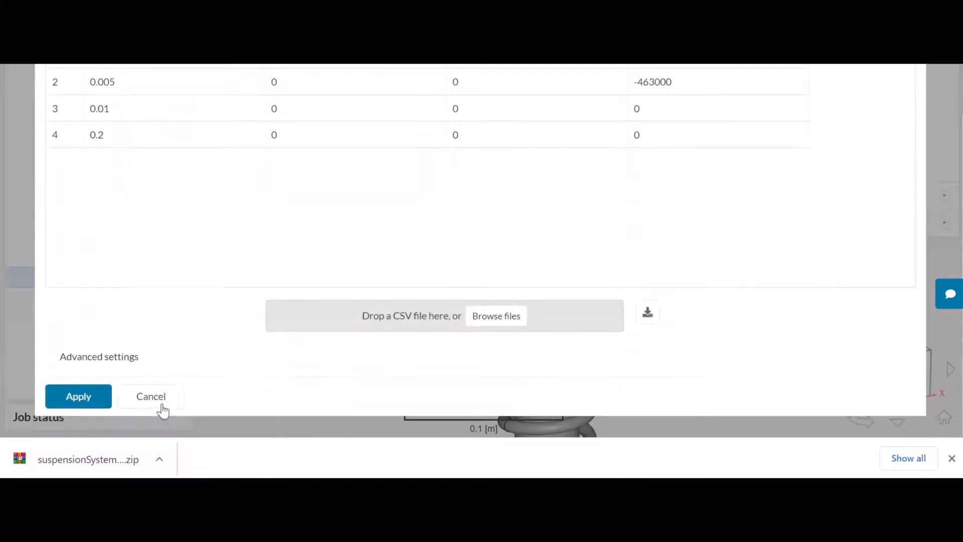
click(161, 405)
click(415, 81)
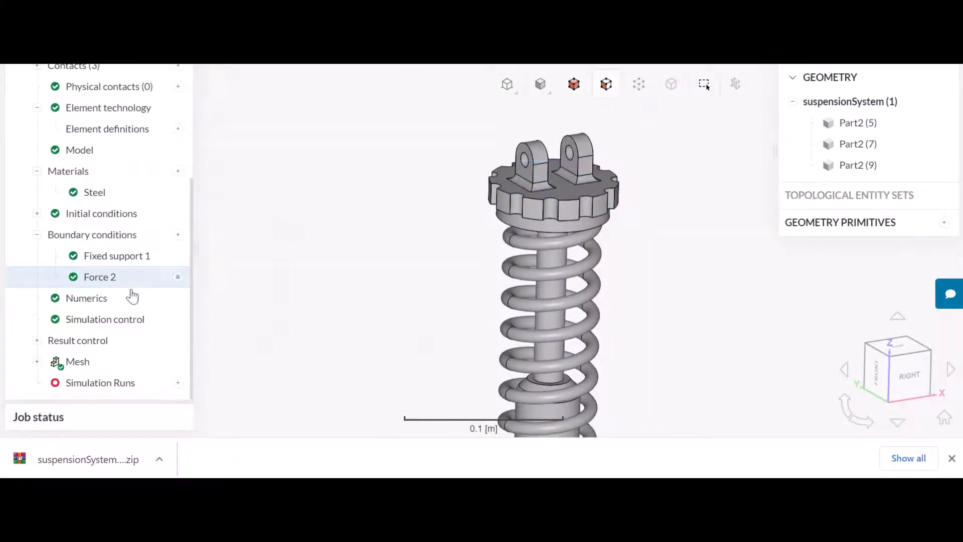
Add a fixed value boundary condition on the upper cap's top face with dx and dy at 0 m and dz unconstrained.
click(565, 196)
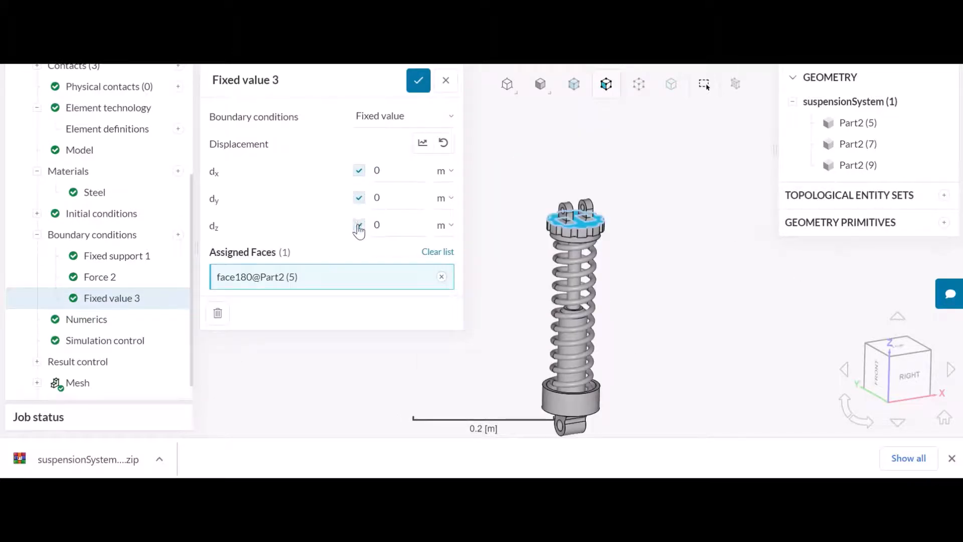
click(359, 225)
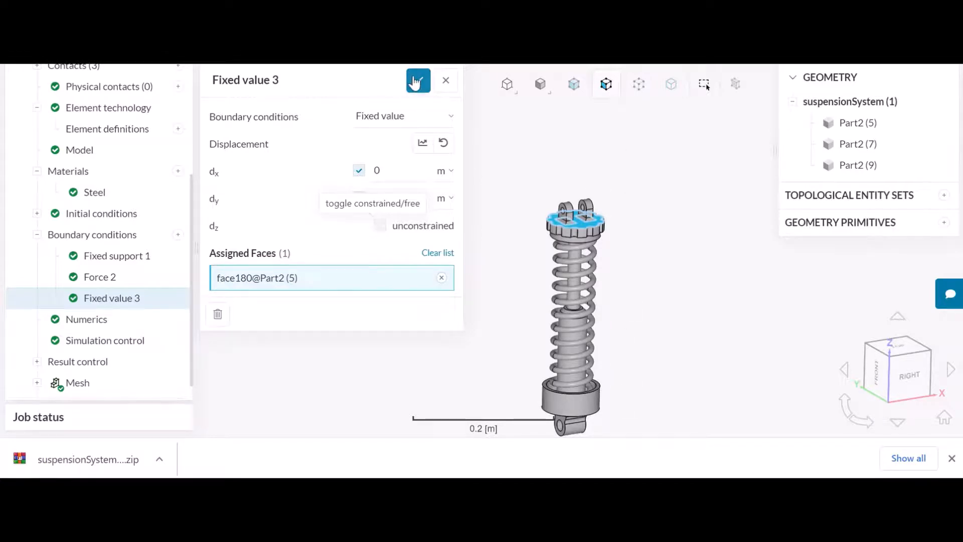
click(414, 81)
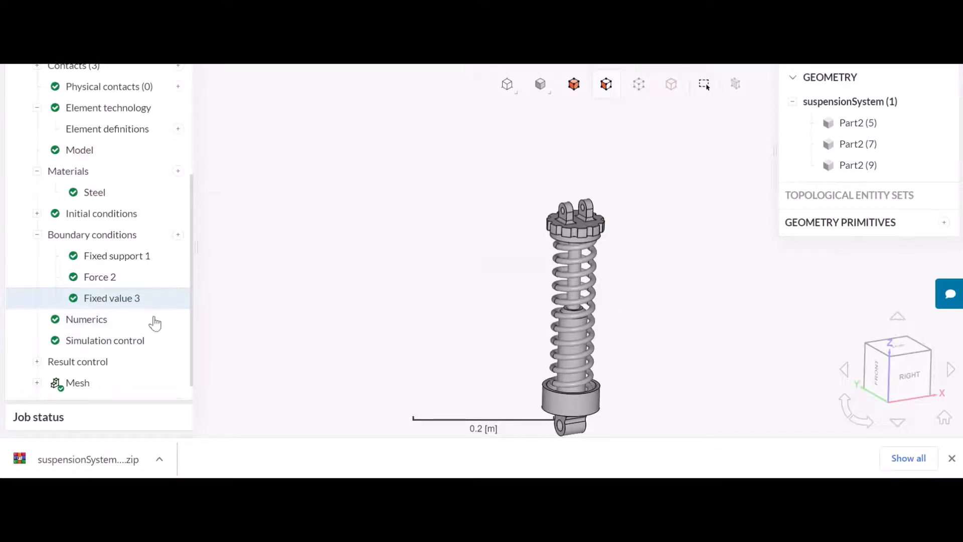
Set the simulation interval to 0.2 s in the simulation control settings.
click(128, 346)
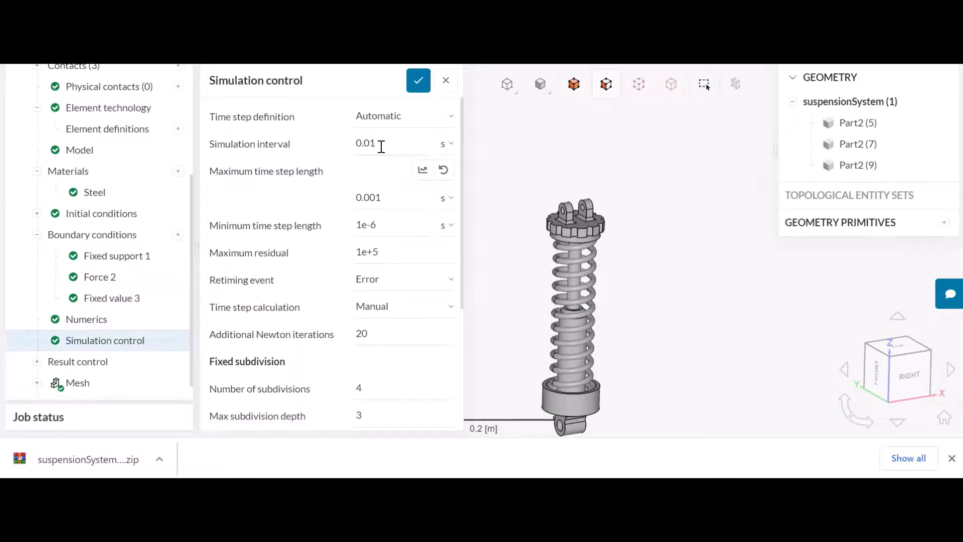
double_click(381, 147)
text(0.2)
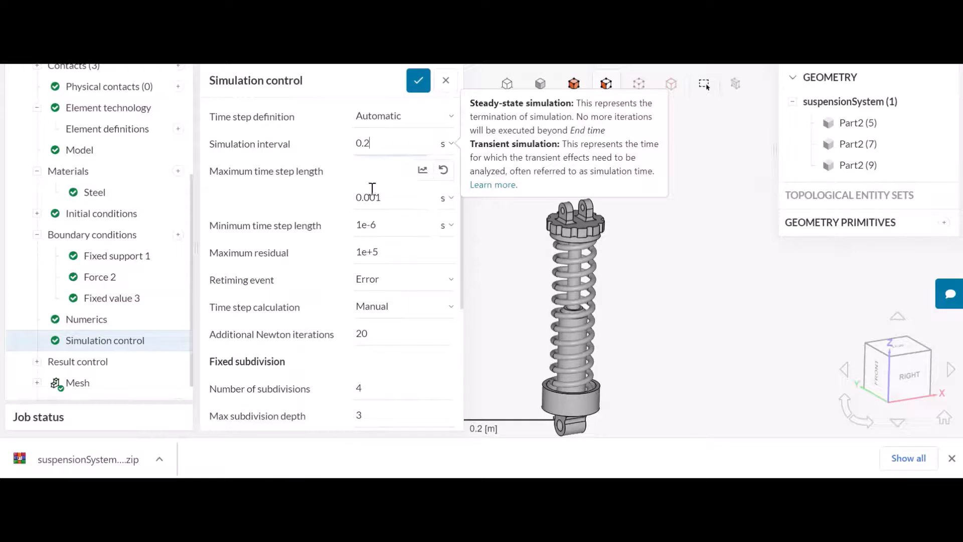
Define the maximum time step length as a table, with t = 0.05 s and a step length of 0.001 s in the first row.
double_click(392, 197)
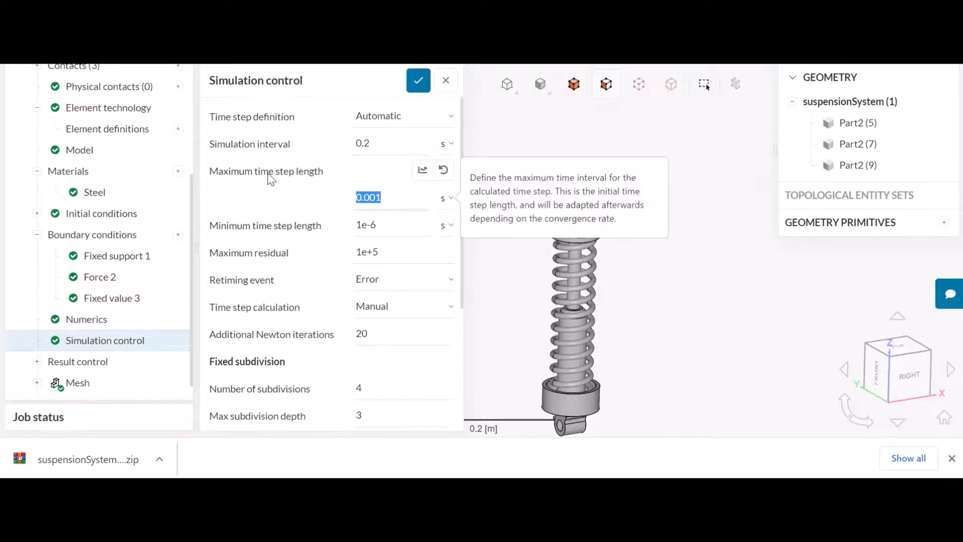
click(423, 170)
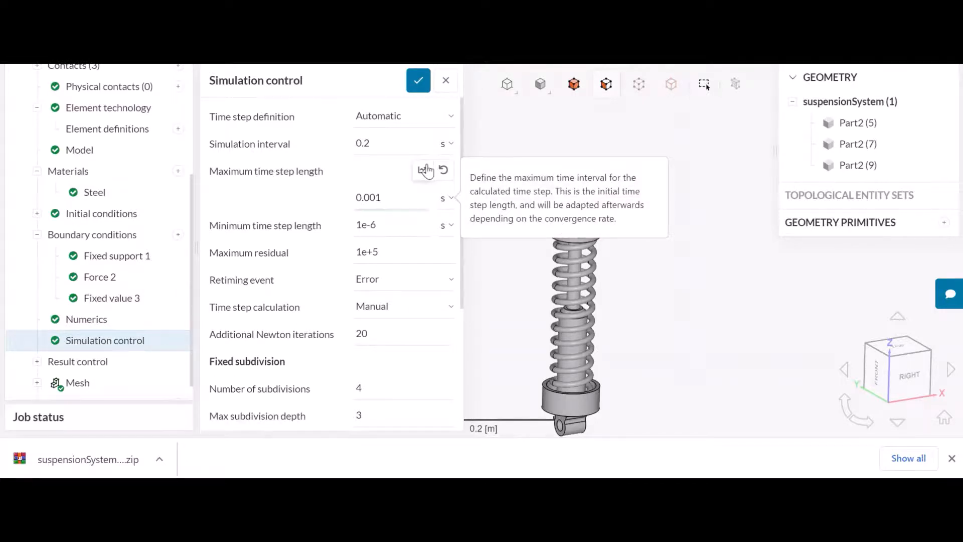
click(203, 186)
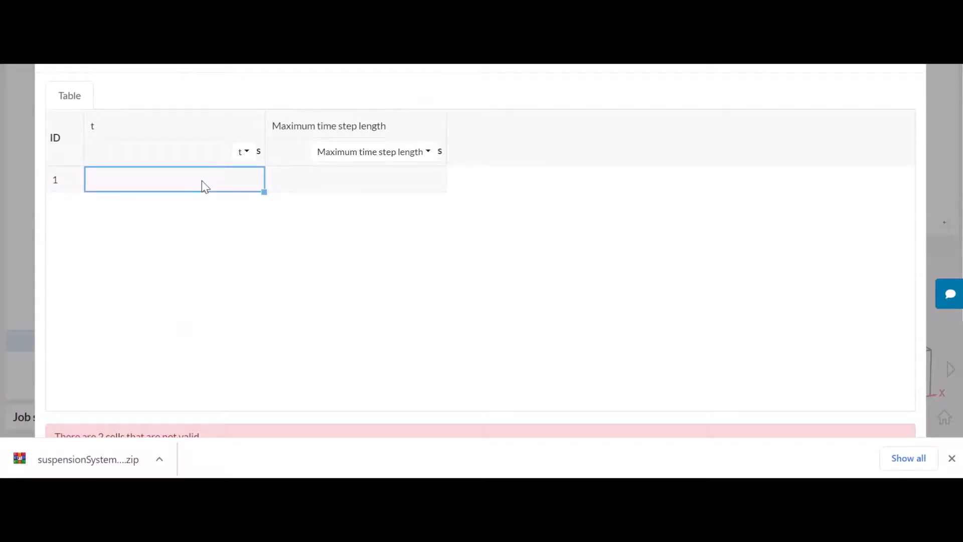
text(0.05)
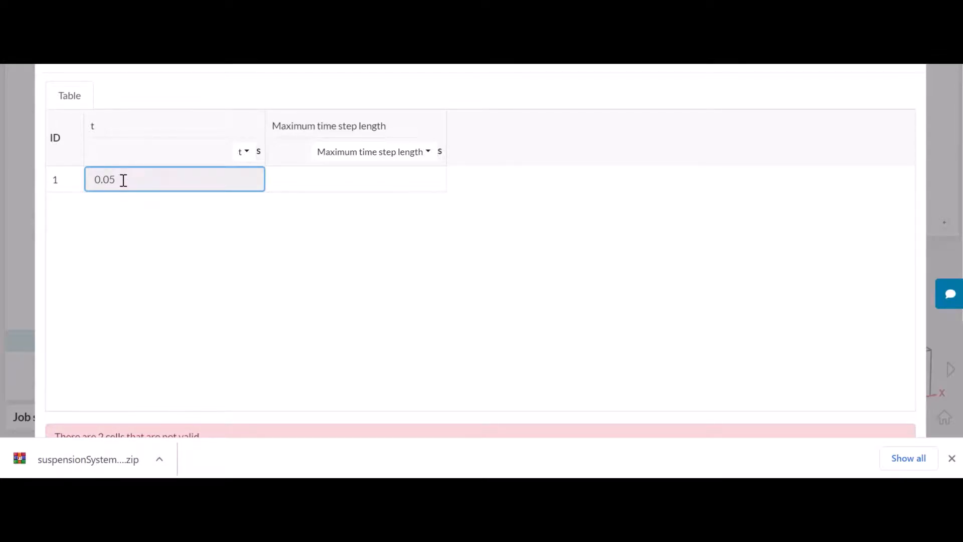
key(Return)
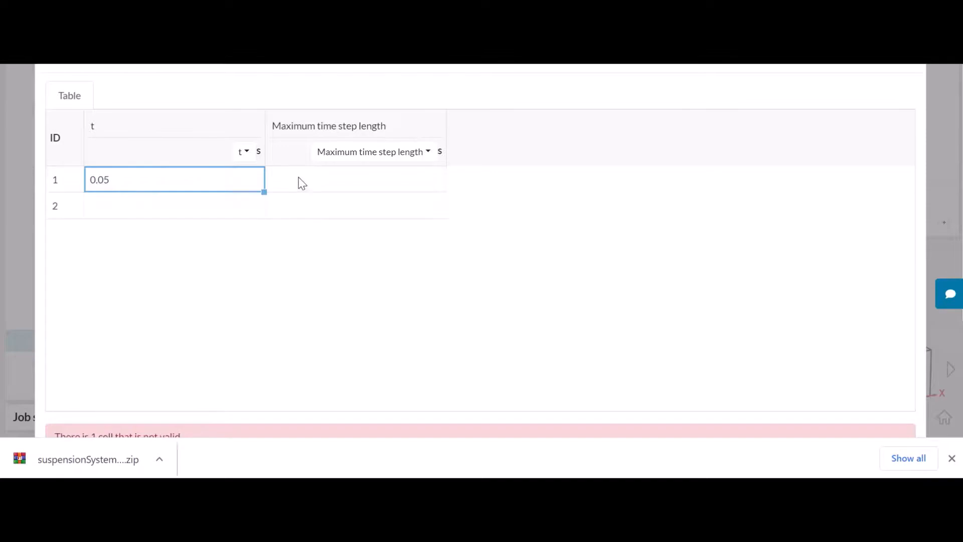
click(305, 182)
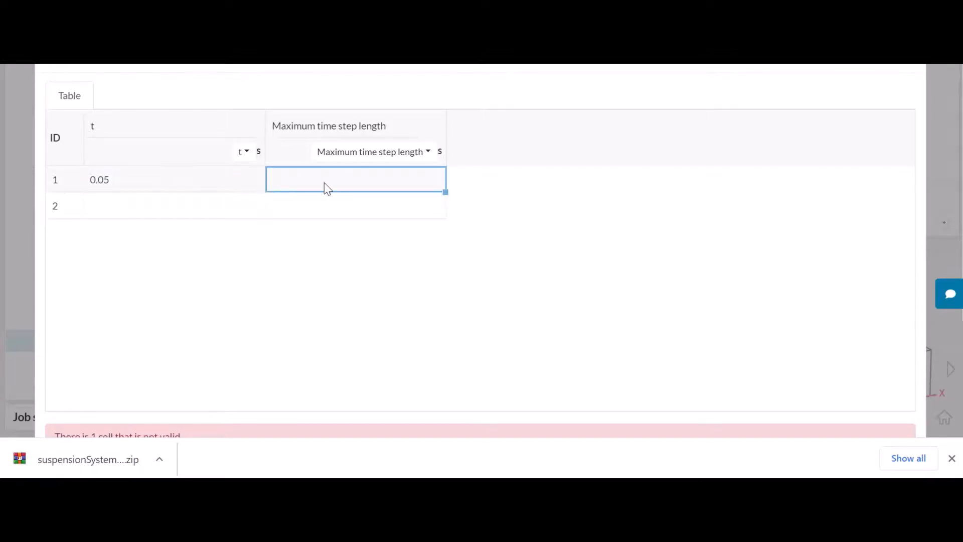
text(0.00)
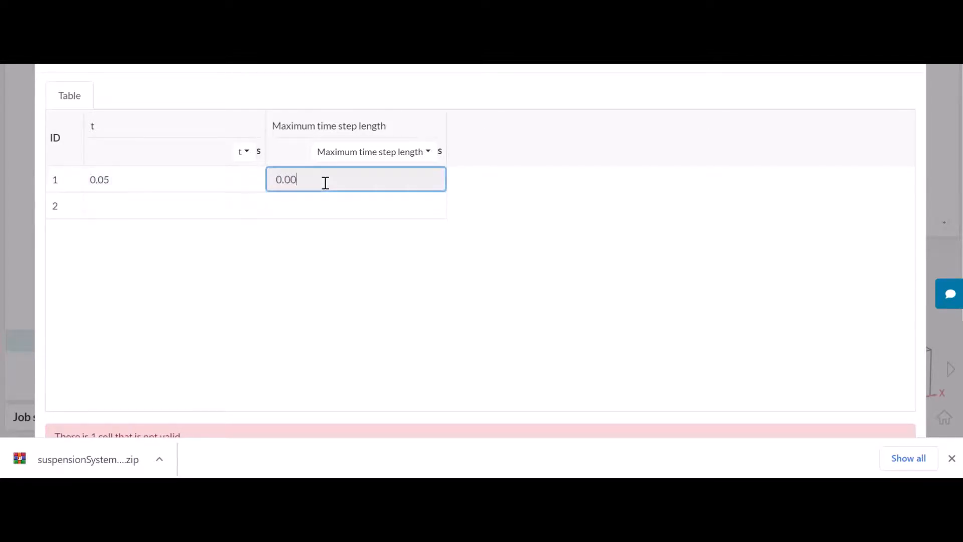
text(1)
click(300, 208)
Fill the table's second row with t = 0.2 s and a maximum step length of 0.01 s, apply it and save the simulation control.
click(165, 207)
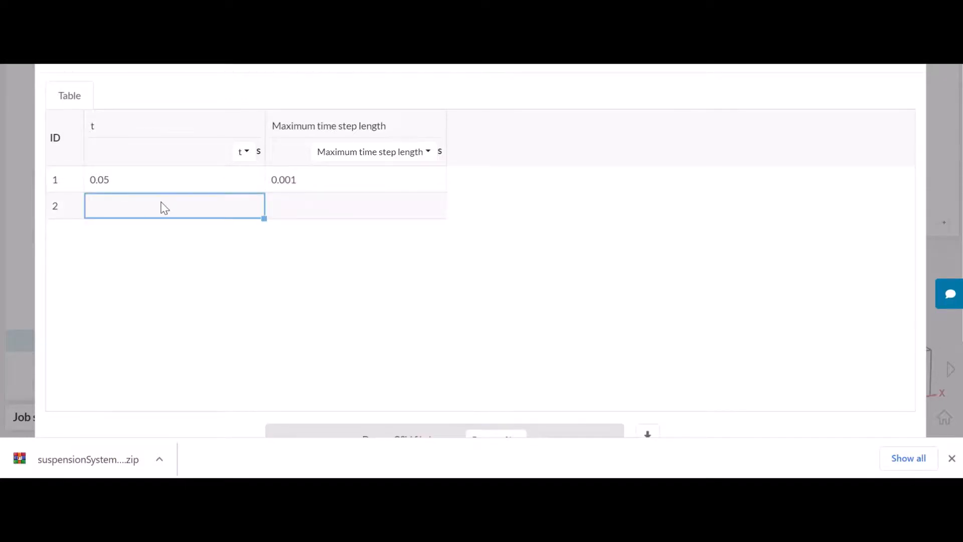
text(0.2)
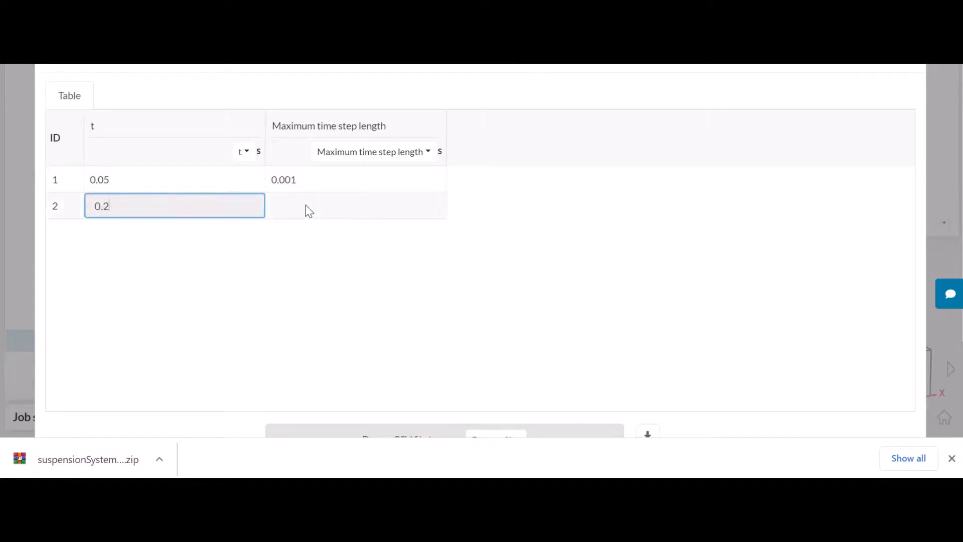
key(Return)
click(318, 209)
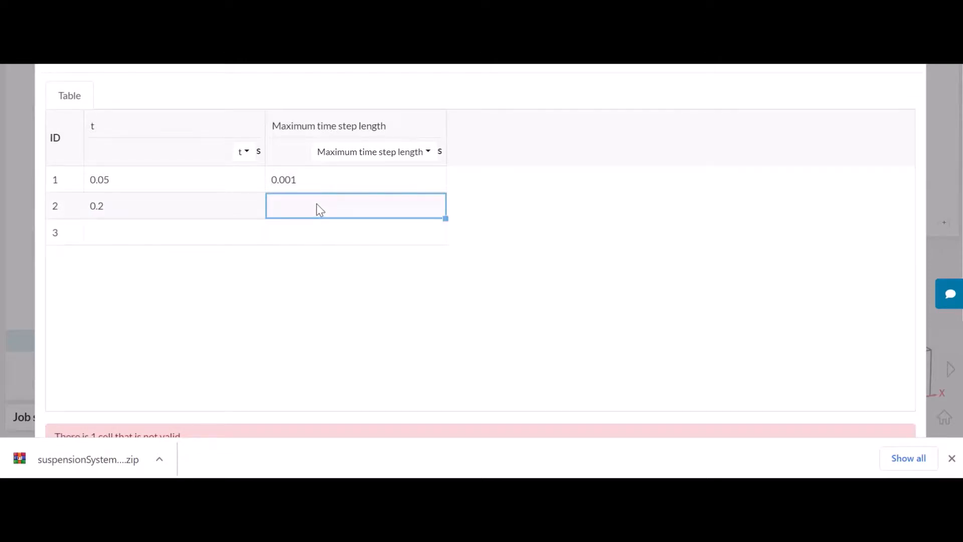
text(0.01)
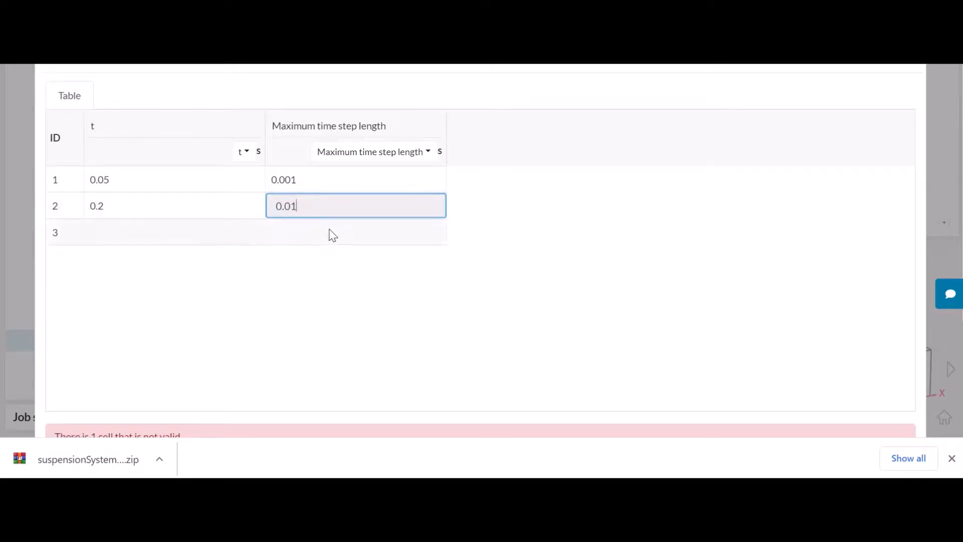
key(Return)
scroll(198, 309, down, 2)
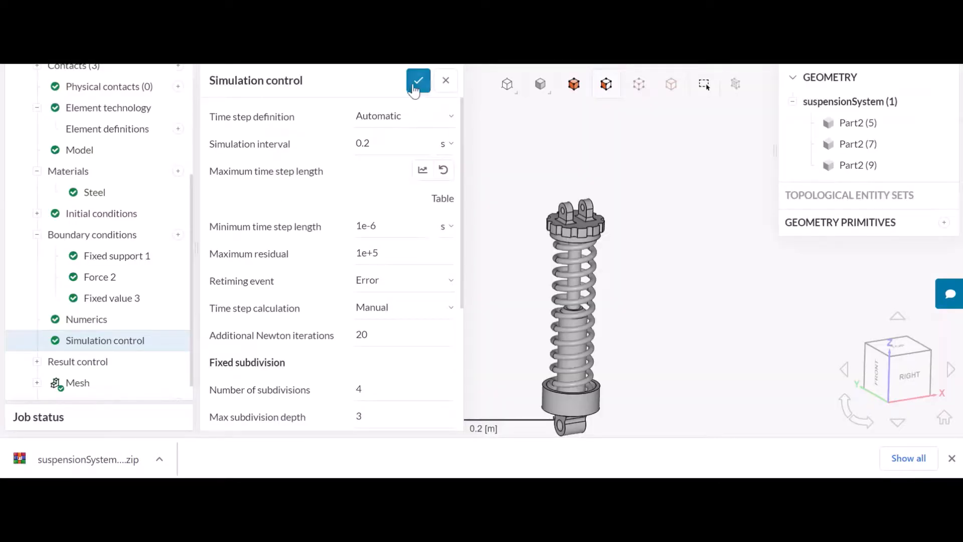
click(417, 83)
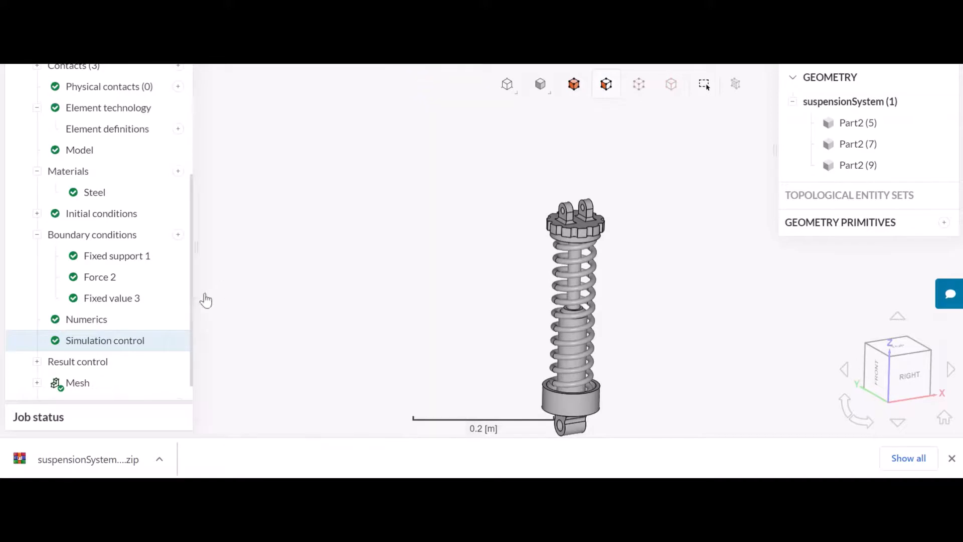
Add a sum area calculation of the reaction force with all components and name it Reaction.
click(75, 362)
scroll(80, 366, down, 2)
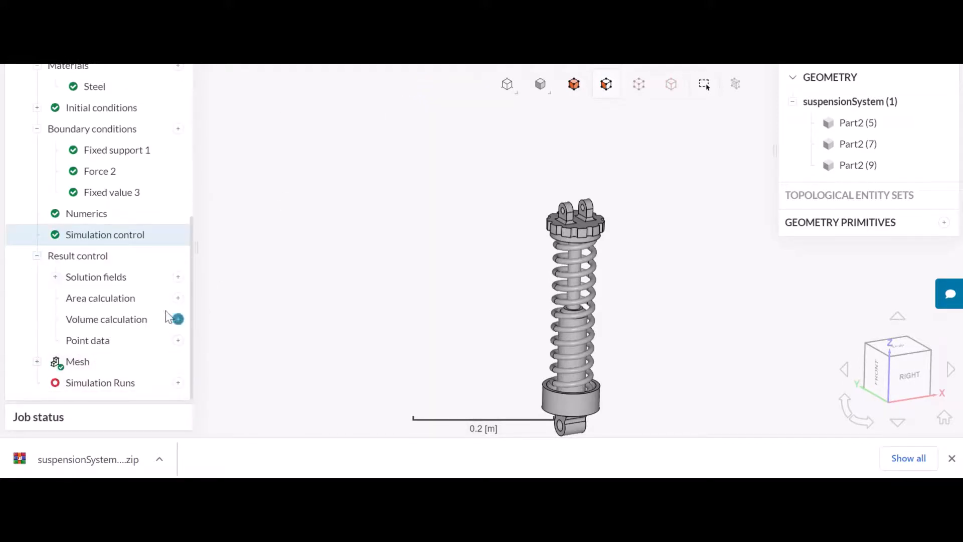
click(178, 298)
click(226, 346)
click(408, 149)
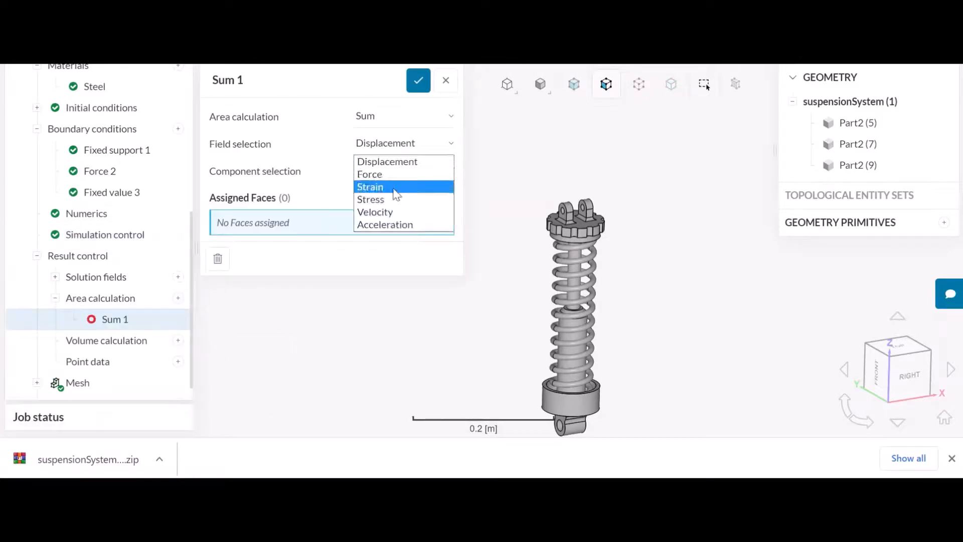
click(394, 178)
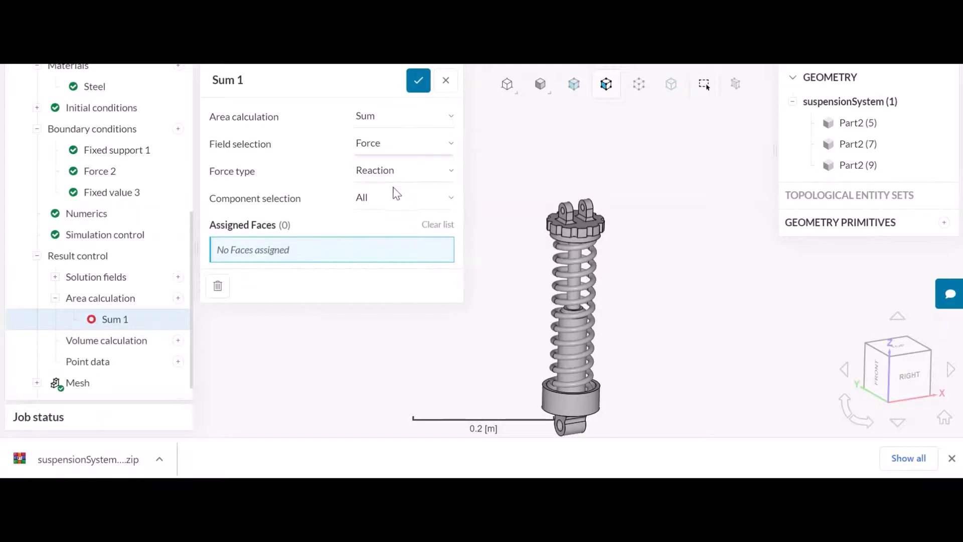
click(270, 85)
text(Reaction)
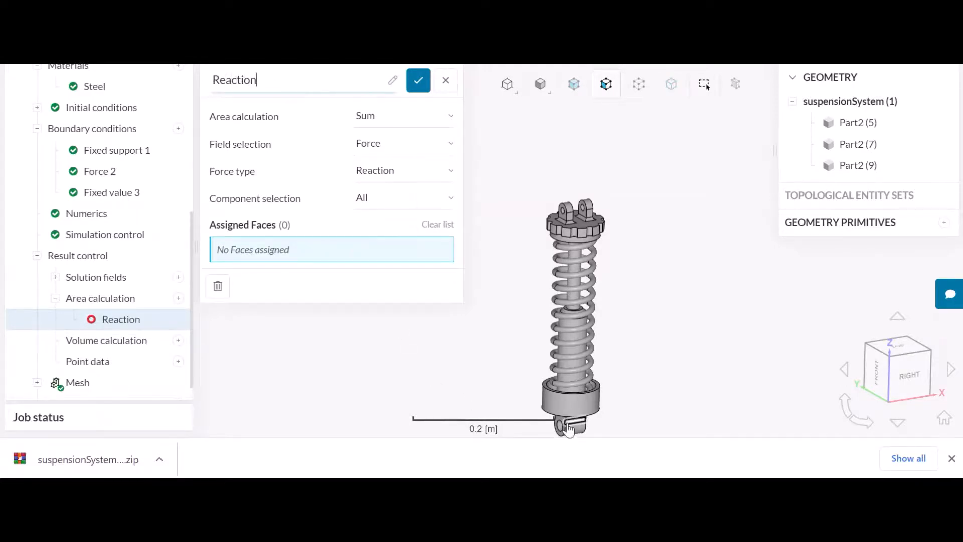
Assign the inner face of the lower mounting eye's hole to the Reaction calculation and save it.
scroll(557, 429, up, 3)
scroll(550, 428, down, 2)
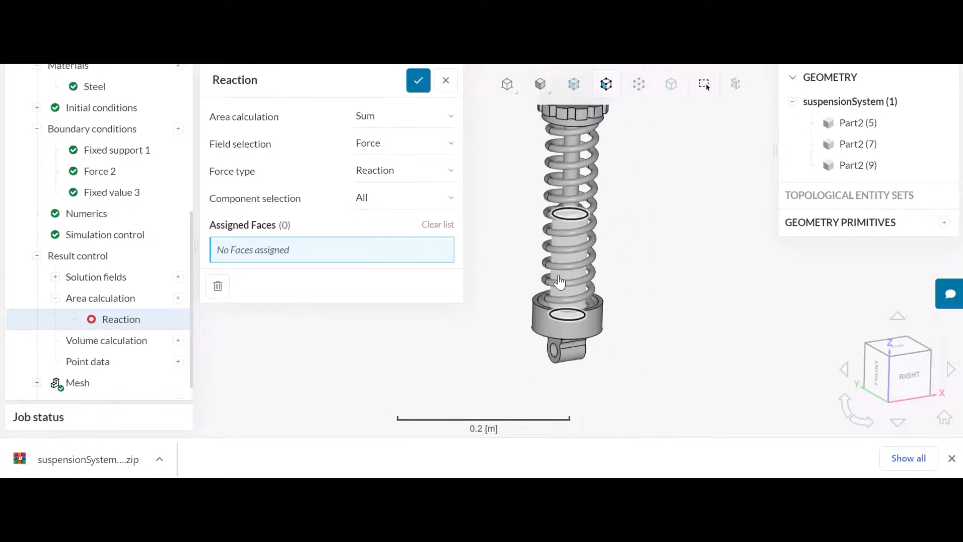
scroll(546, 409, up, 4)
click(542, 402)
click(418, 80)
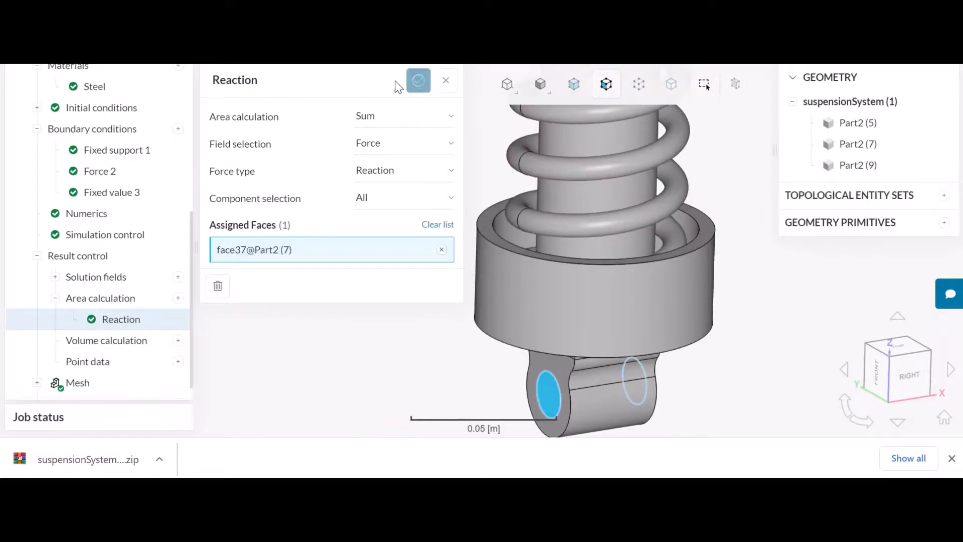
Add an average area calculation of displacement on the upper cap's top face, name it Displacement and save it.
click(175, 301)
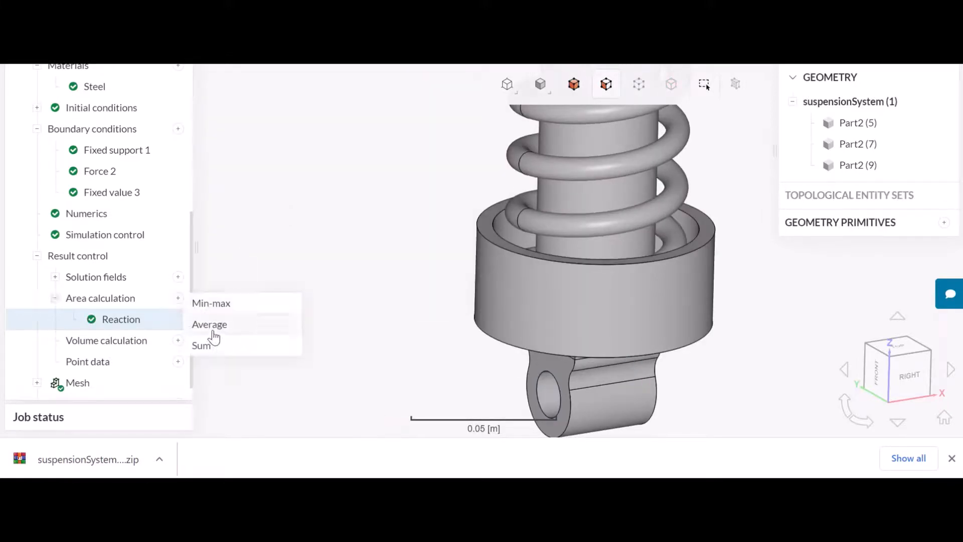
click(224, 325)
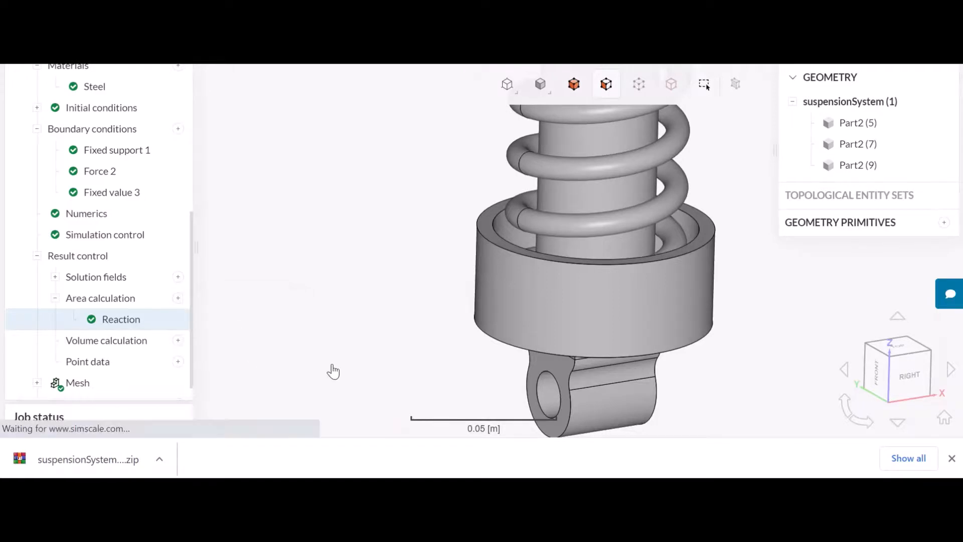
scroll(548, 306, up, 10)
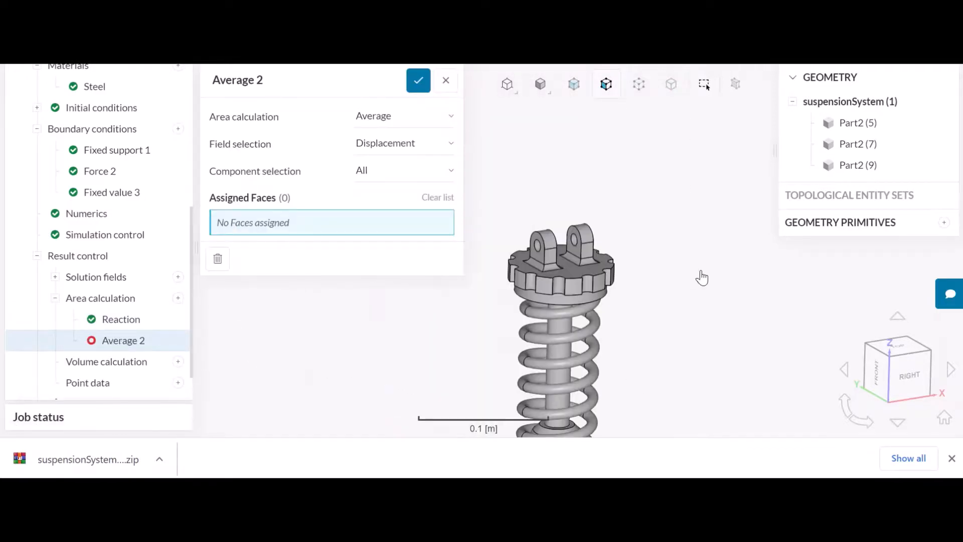
click(594, 282)
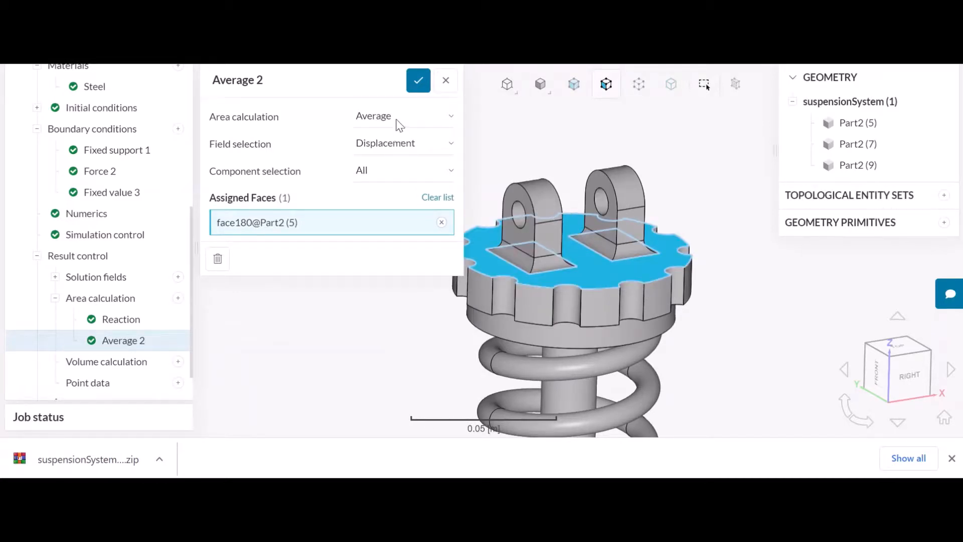
click(257, 81)
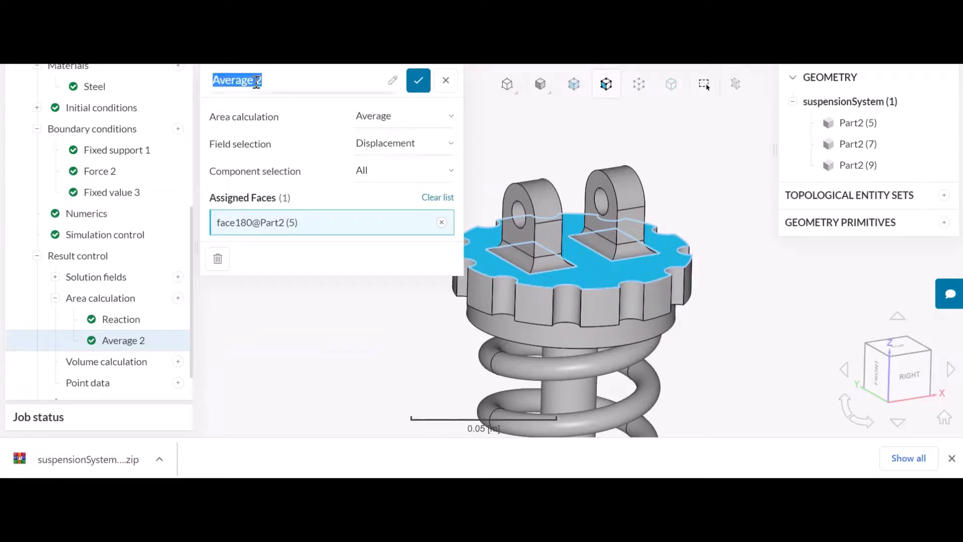
text(Displacement)
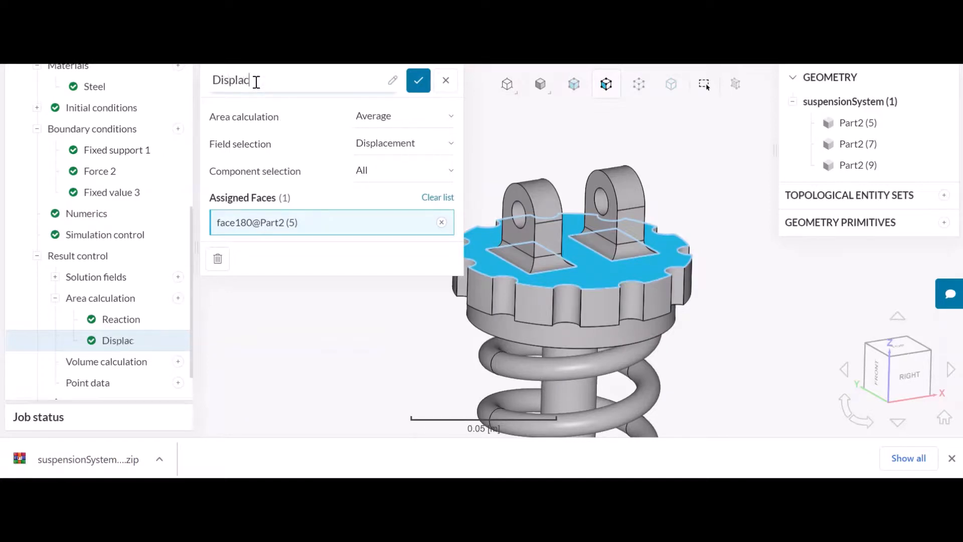
click(419, 82)
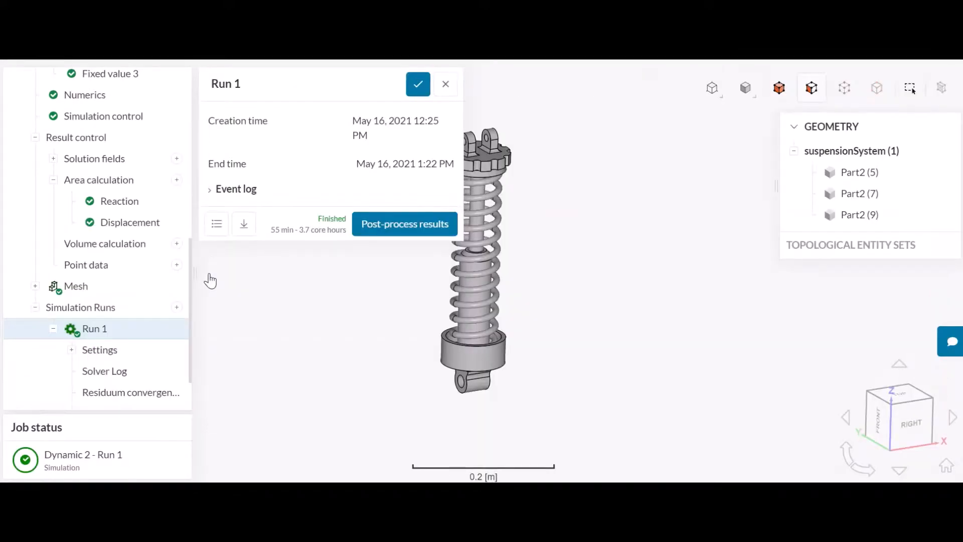
Examine the reaction force and displacement plots over time in the face calculation results of Run 1.
scroll(127, 331, down, 2)
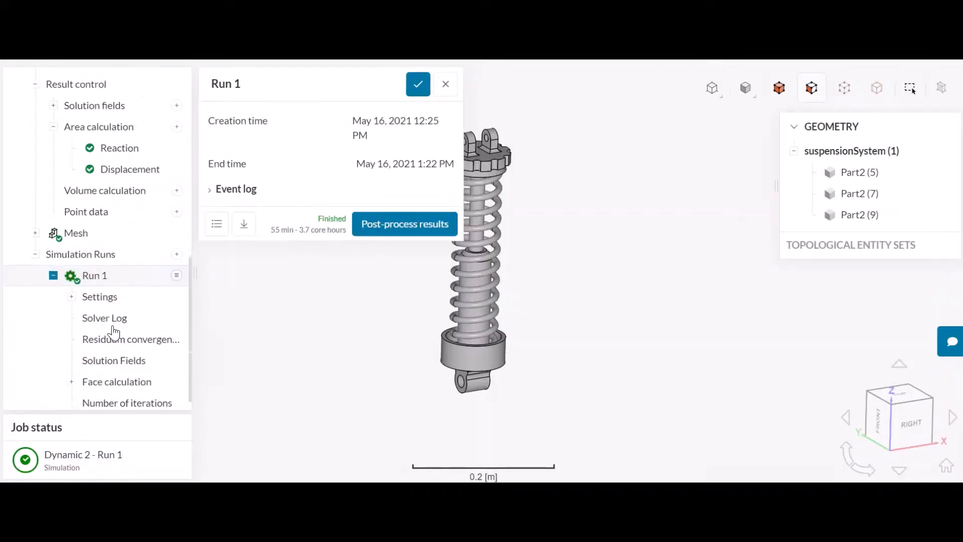
click(72, 371)
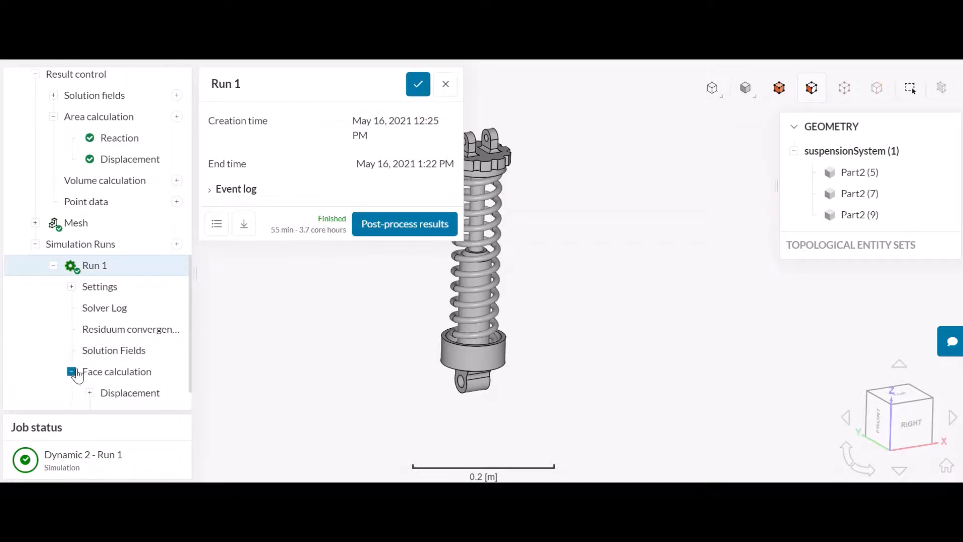
scroll(88, 331, down, 1)
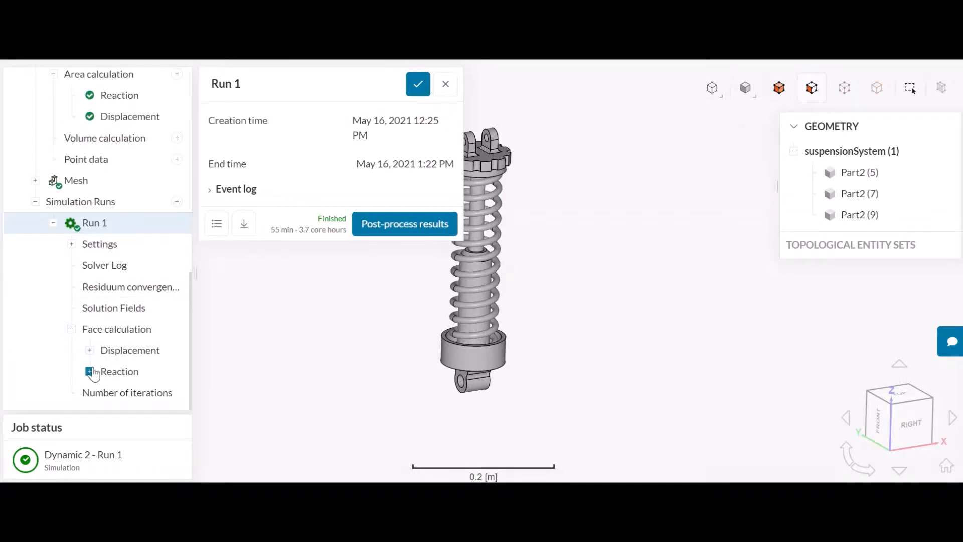
click(90, 371)
scroll(95, 371, down, 1)
click(156, 372)
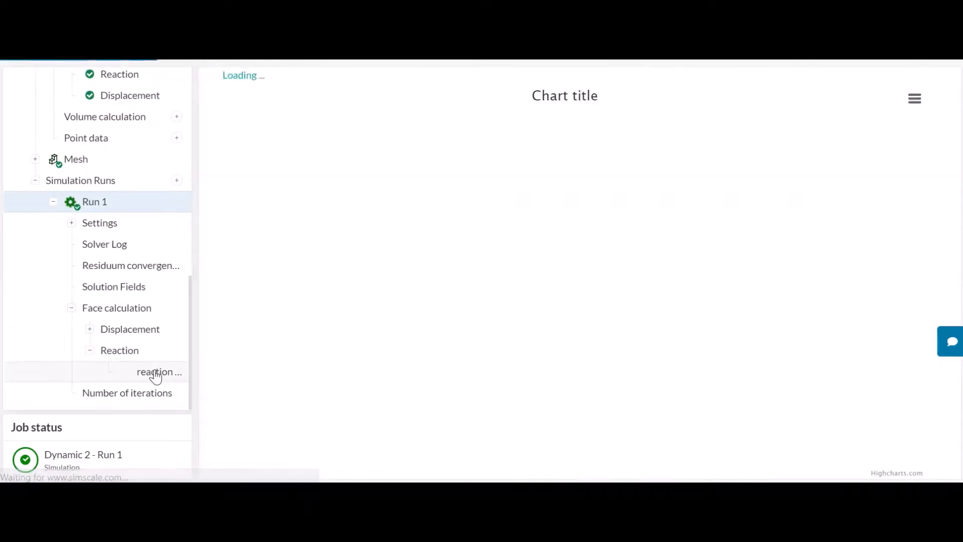
mouse_move(278, 146)
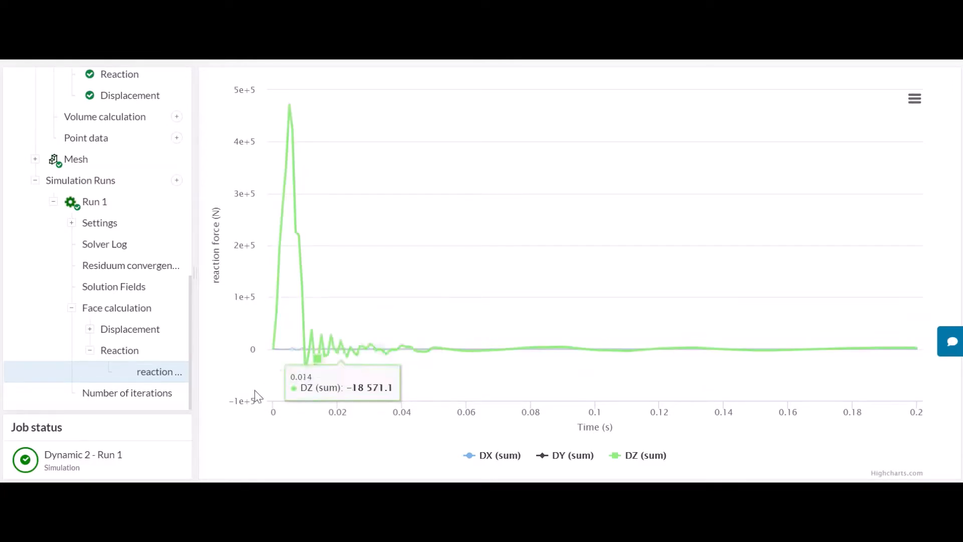
click(90, 329)
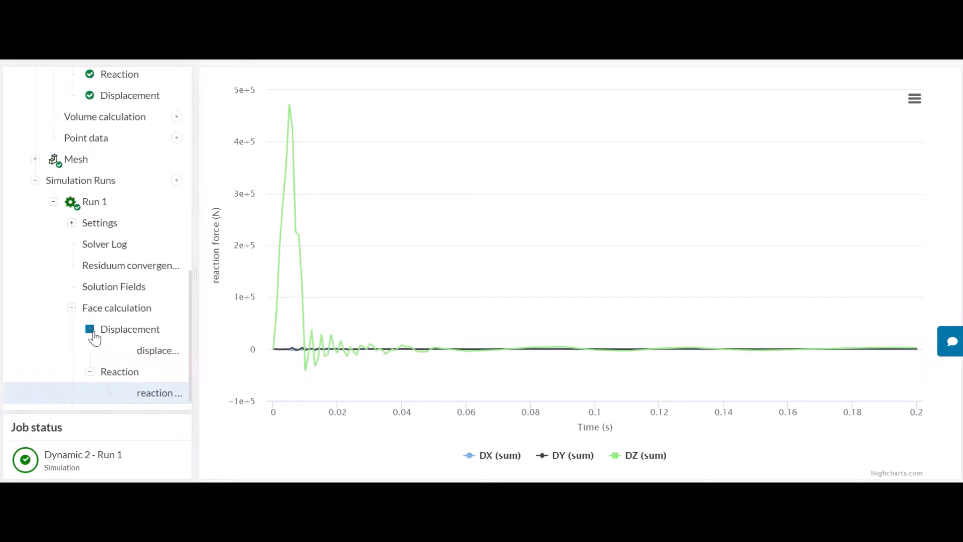
click(150, 352)
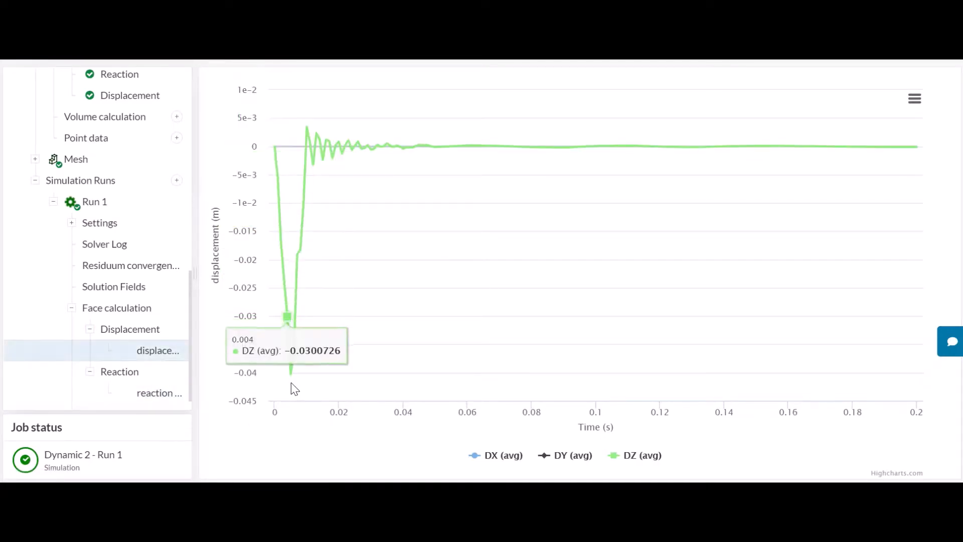
Open the Run 1 results in the new beta post-processing interface and play the animation of the suspension's deformation.
mouse_move(292, 380)
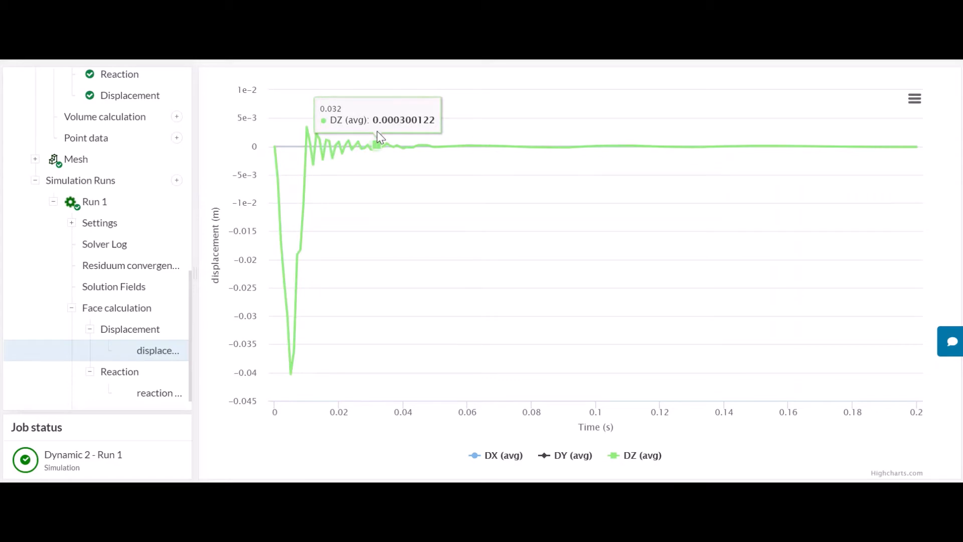
click(95, 202)
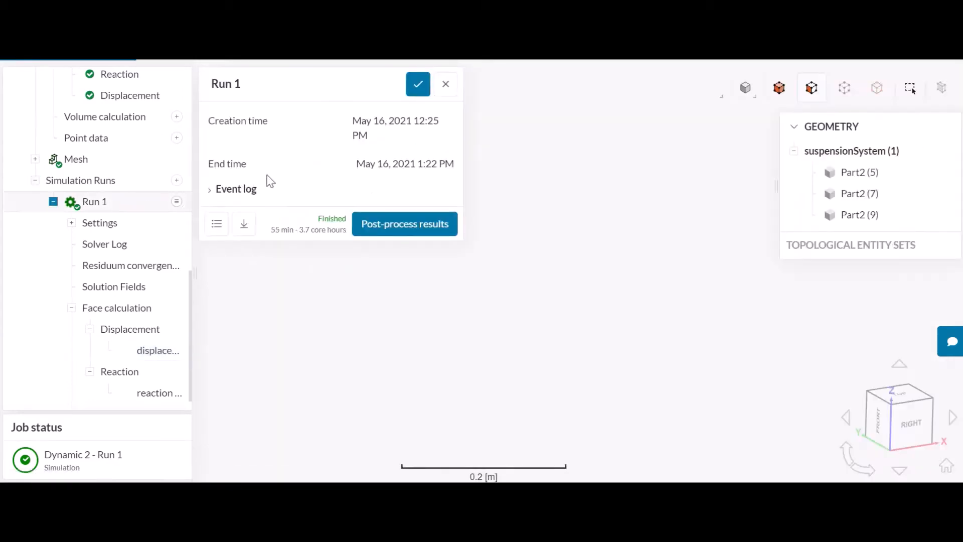
click(416, 229)
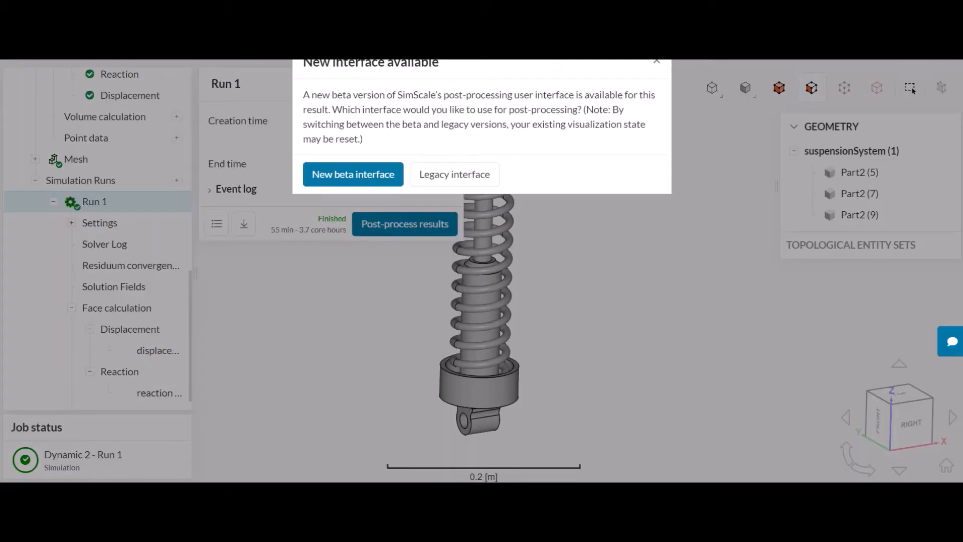
click(368, 174)
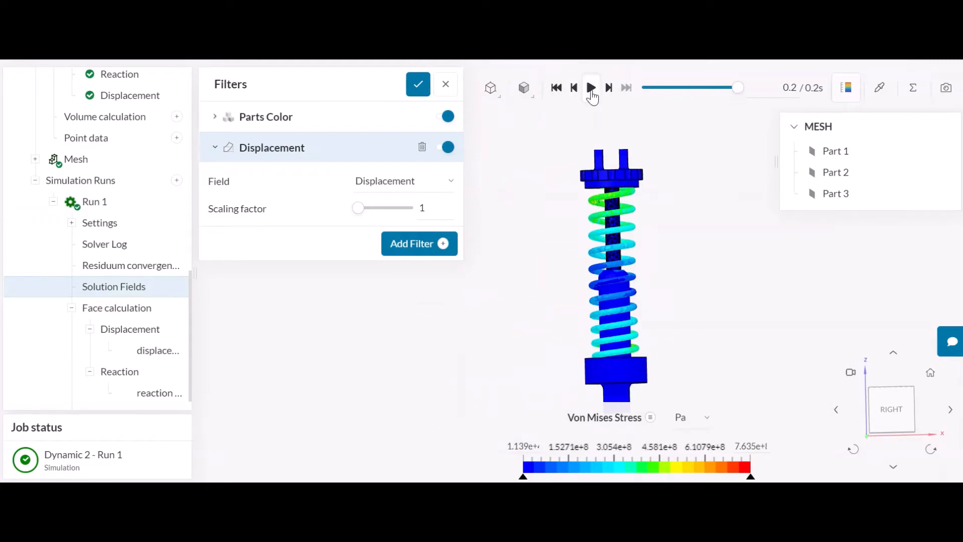
click(591, 89)
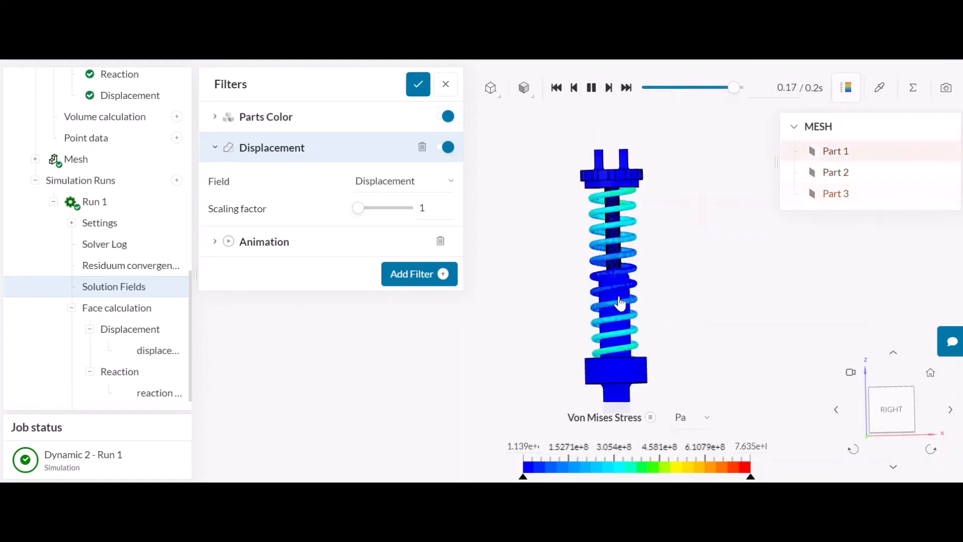
Display the Von Mises stress legend in MPa and set its upper limit to 70.
click(689, 418)
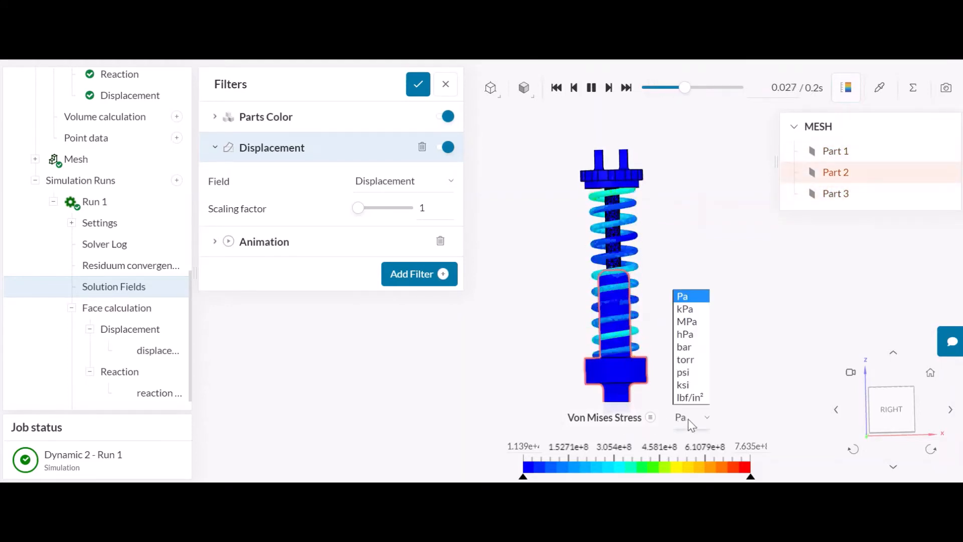
click(687, 322)
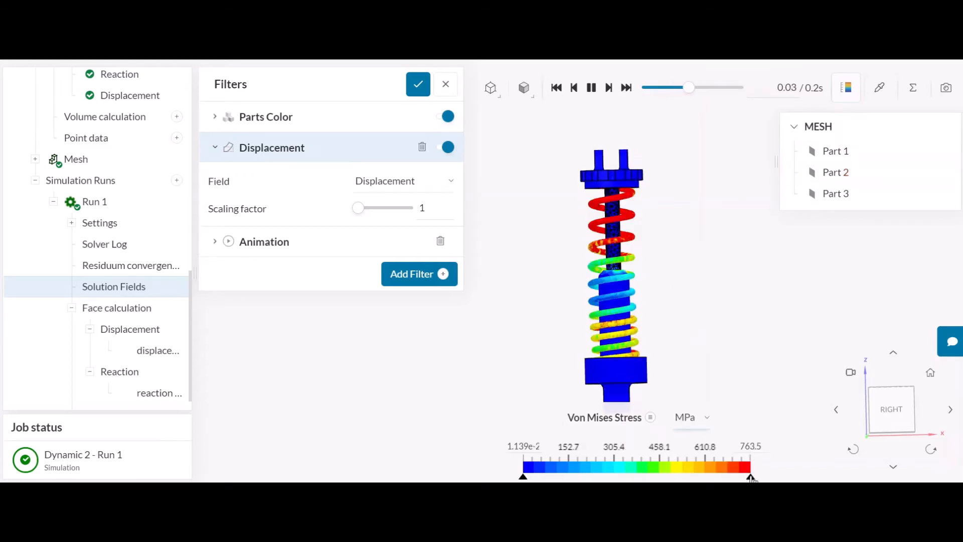
mouse_move(750, 478)
mouse_down()
mouse_move(734, 479)
mouse_move(751, 478)
mouse_up()
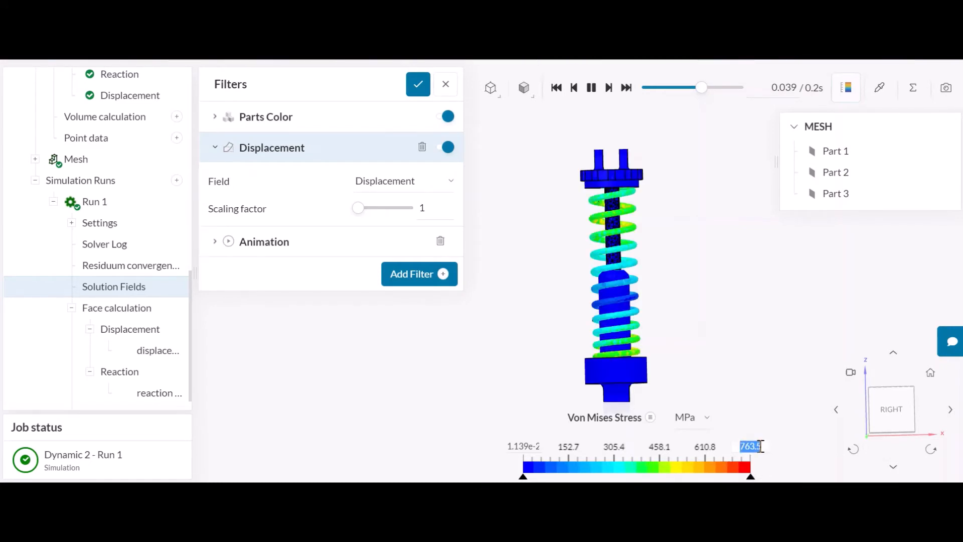
text(70)
key(Return)
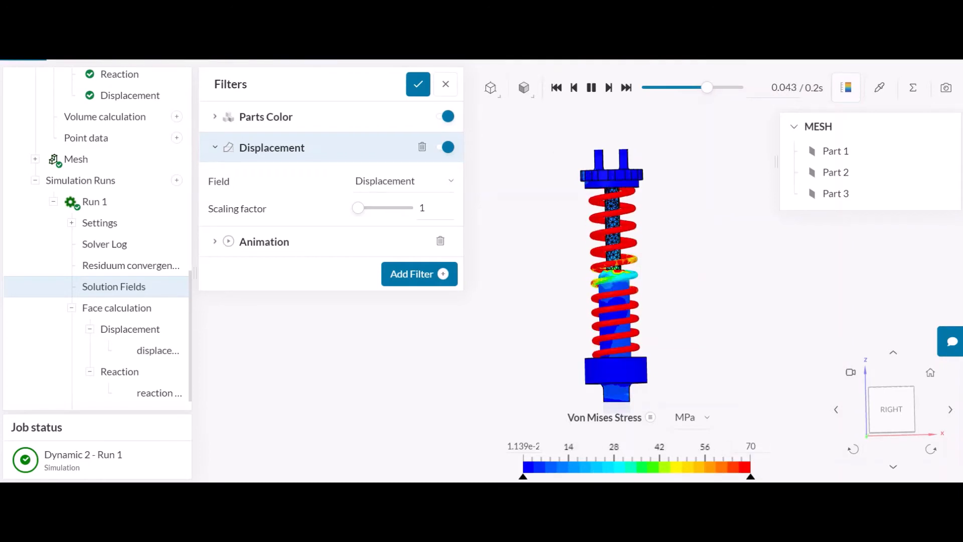
Review the result fields available for the legend, including the velocity, acceleration and Cauchy stress components.
click(598, 422)
mouse_move(652, 411)
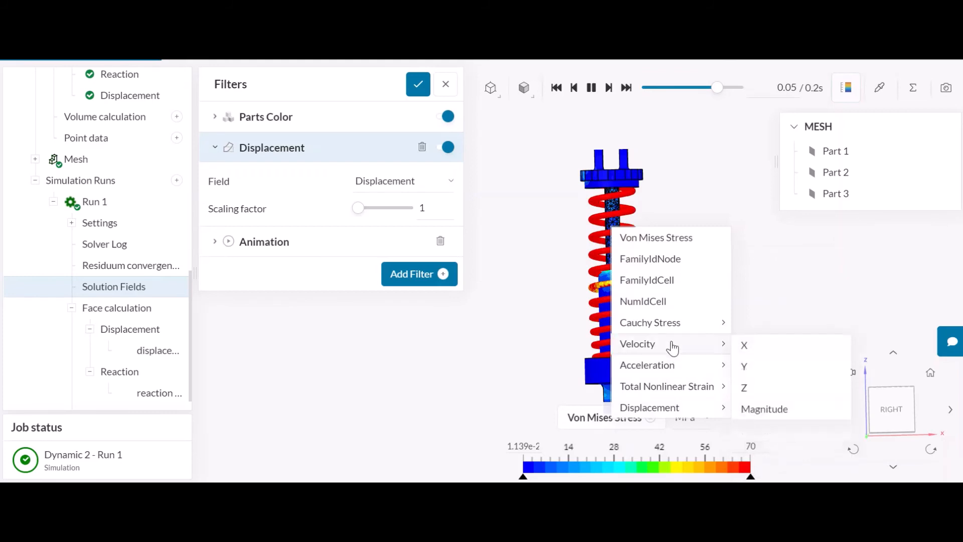
mouse_move(676, 367)
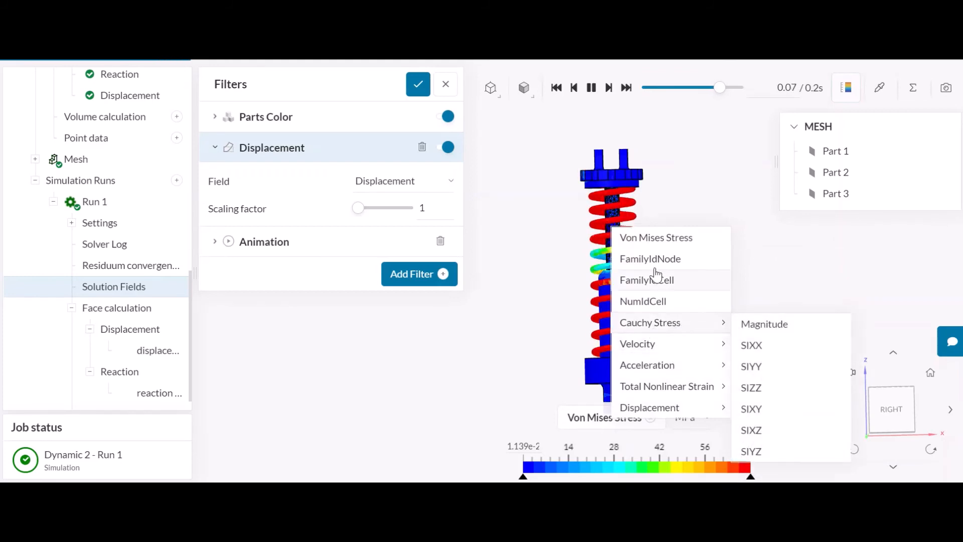